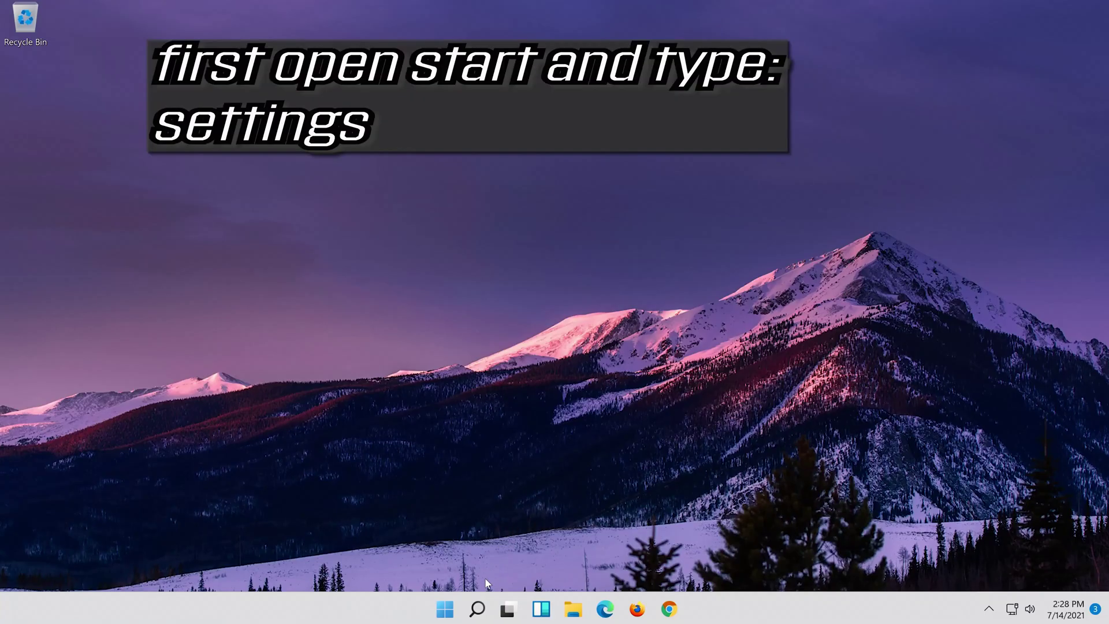
- Search Windows for 'settings' to bring up the Settings app
{"action": "left_click", "coordinate": [477, 610]}
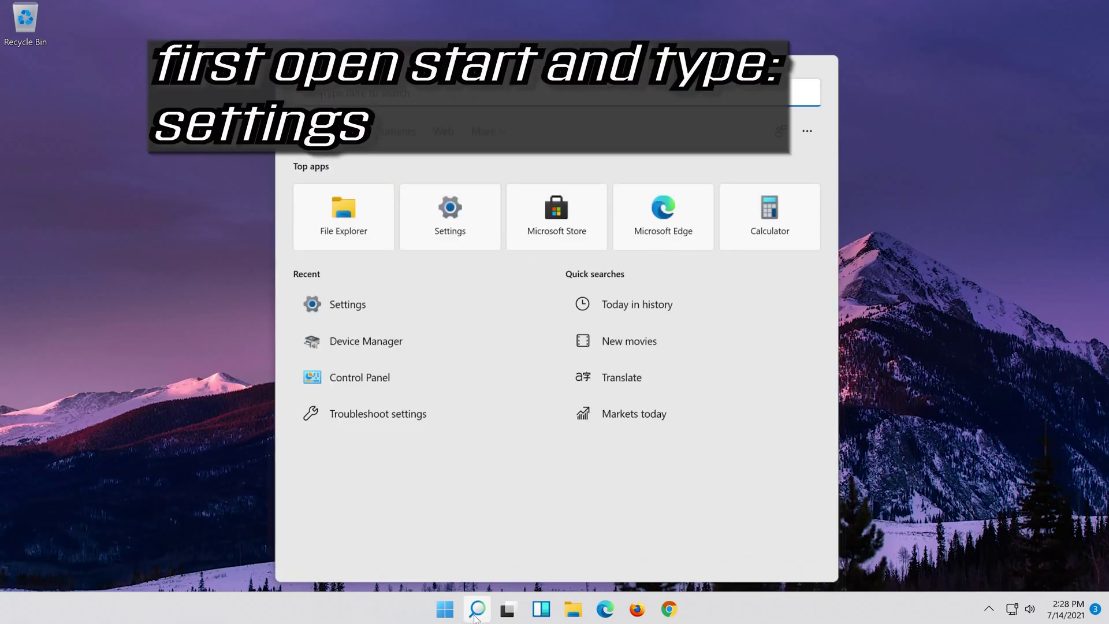
{"action": "type", "text": "settings"}
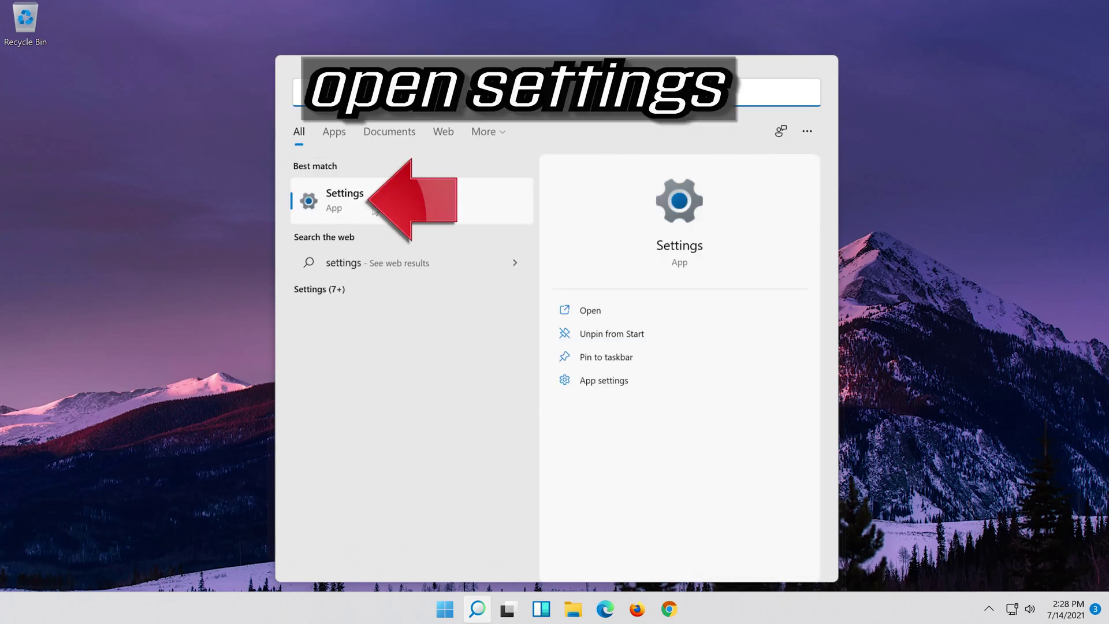
- Launch Settings and navigate System > Troubleshoot > Other troubleshooters
{"action": "left_click", "coordinate": [406, 206]}
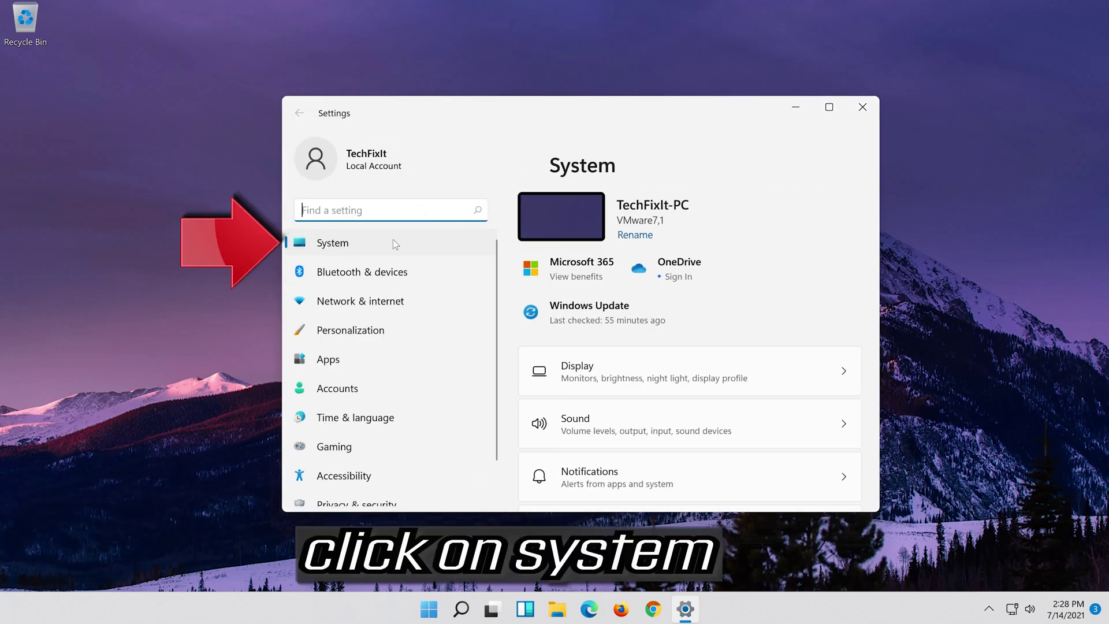
{"action": "left_click", "coordinate": [369, 247]}
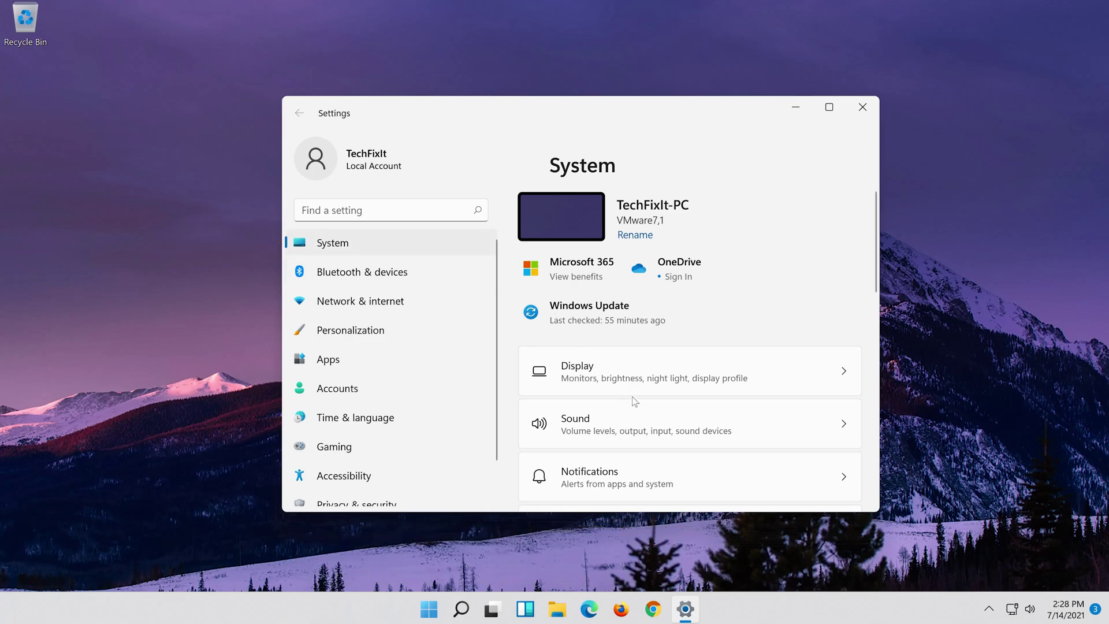
{"action": "scroll", "coordinate": [632, 396], "scroll_direction": "down", "scroll_amount": 6}
{"action": "scroll", "coordinate": [629, 411], "scroll_direction": "down", "scroll_amount": 4}
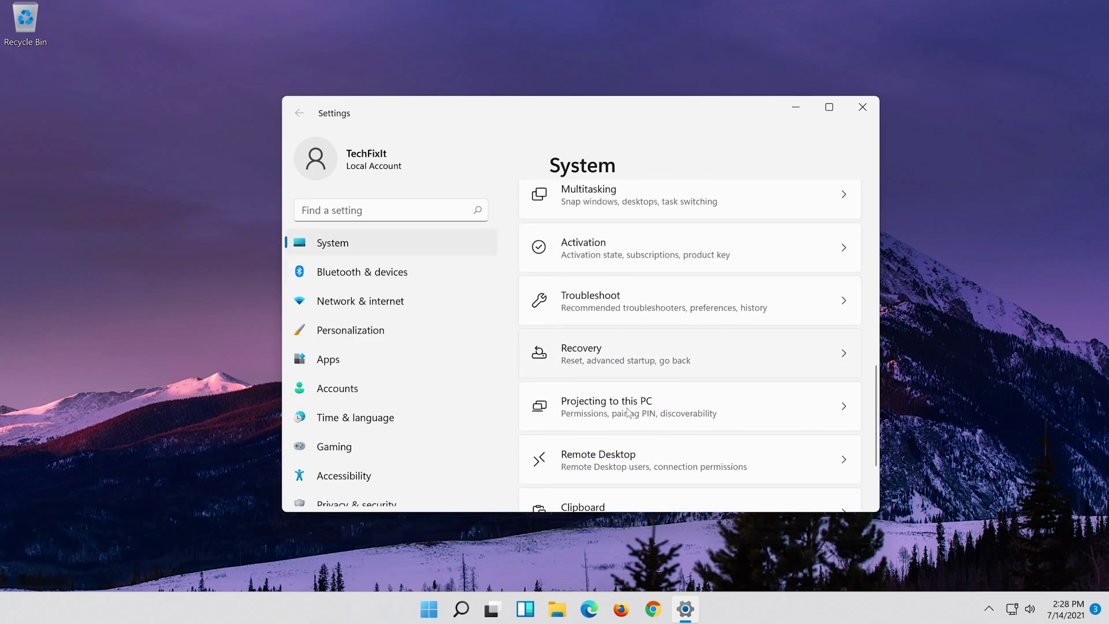
{"action": "scroll", "coordinate": [629, 411], "scroll_direction": "up", "scroll_amount": 2}
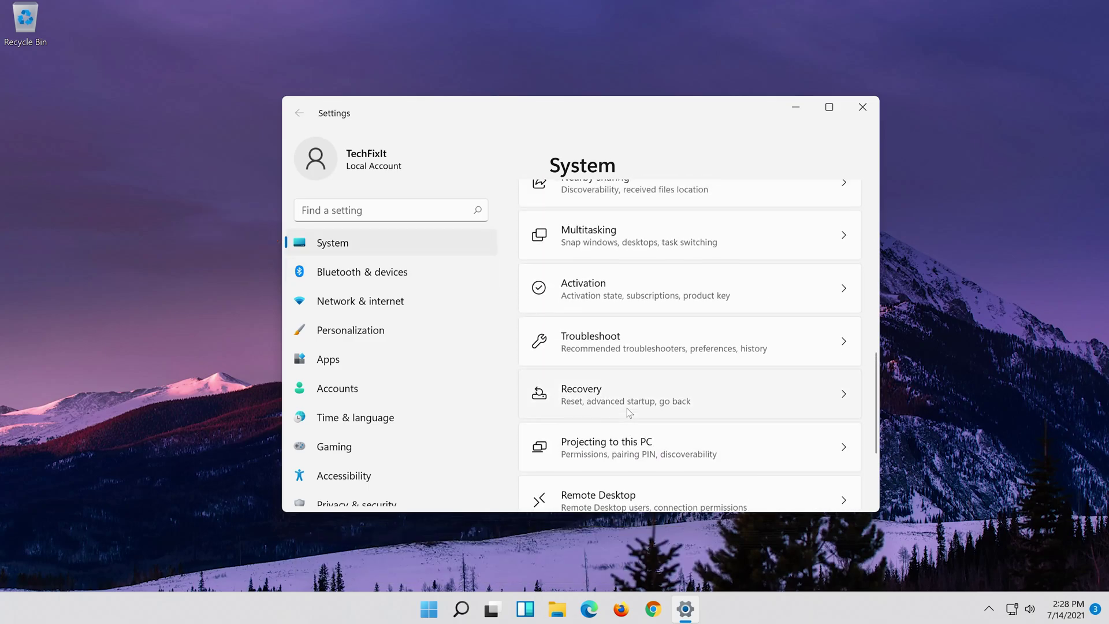
{"action": "left_click", "coordinate": [689, 346]}
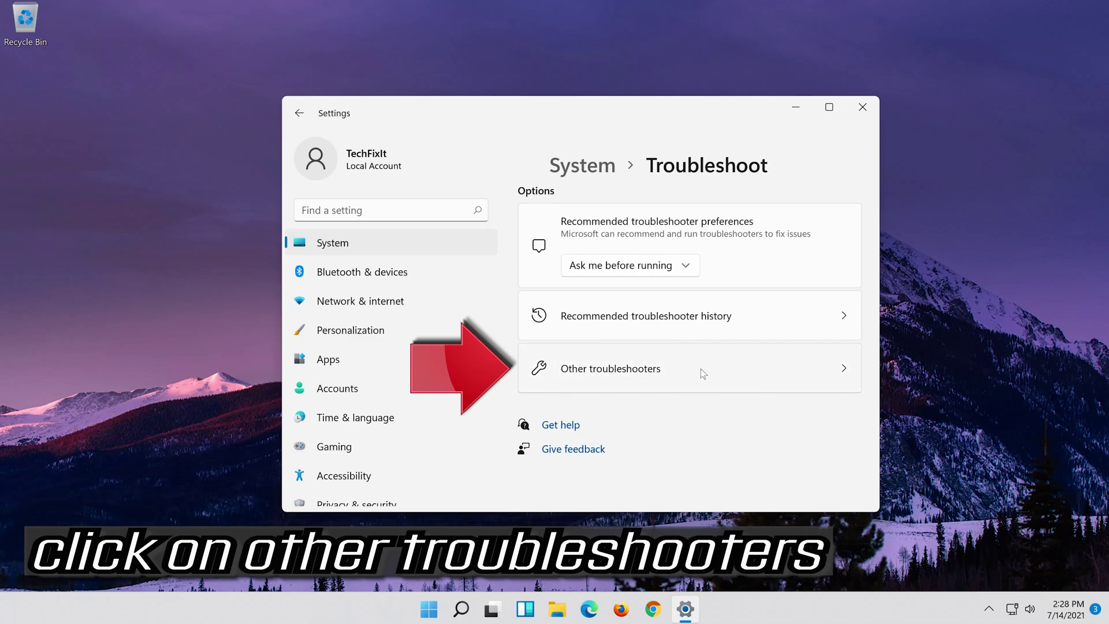
{"action": "left_click", "coordinate": [695, 371]}
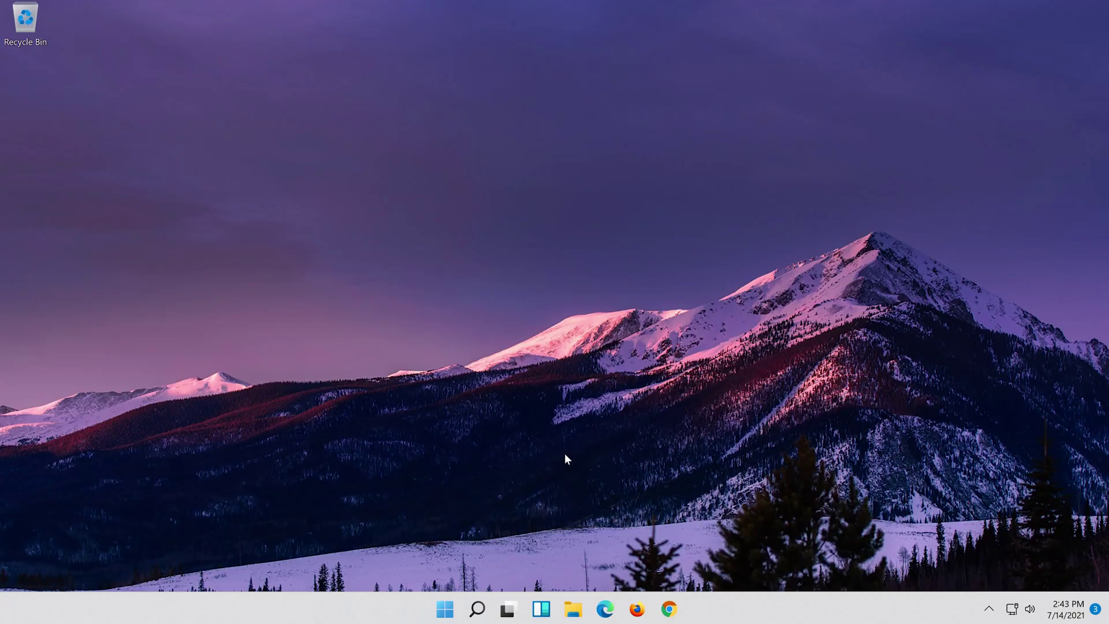
- Find Control Panel through Windows search and go to its Hardware and Sound page
{"action": "left_click", "coordinate": [477, 608]}
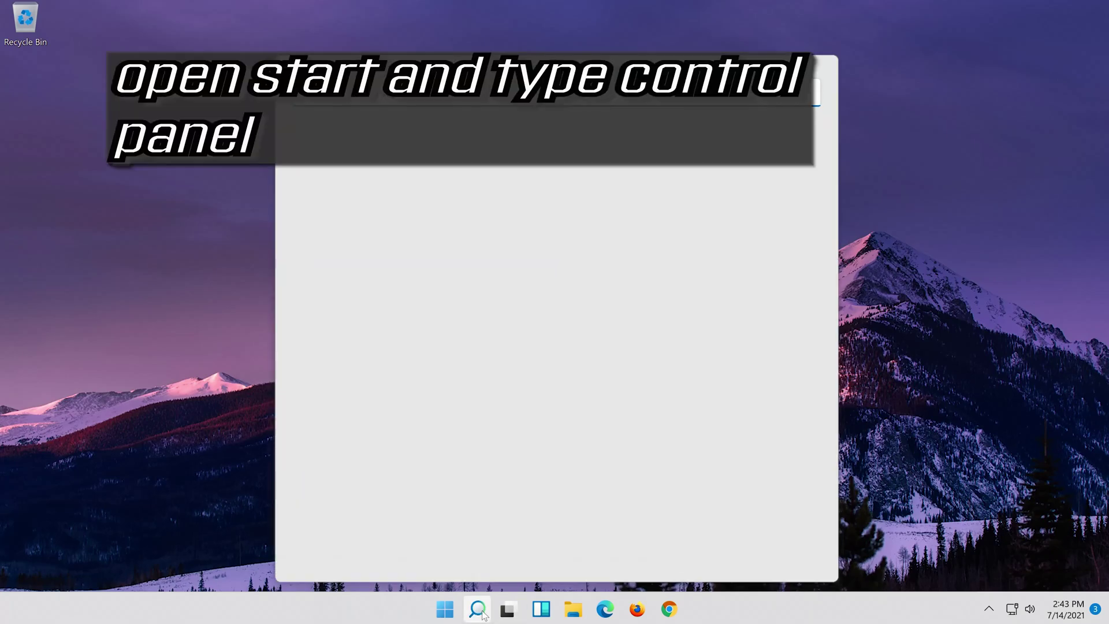
{"action": "type", "text": "contr"}
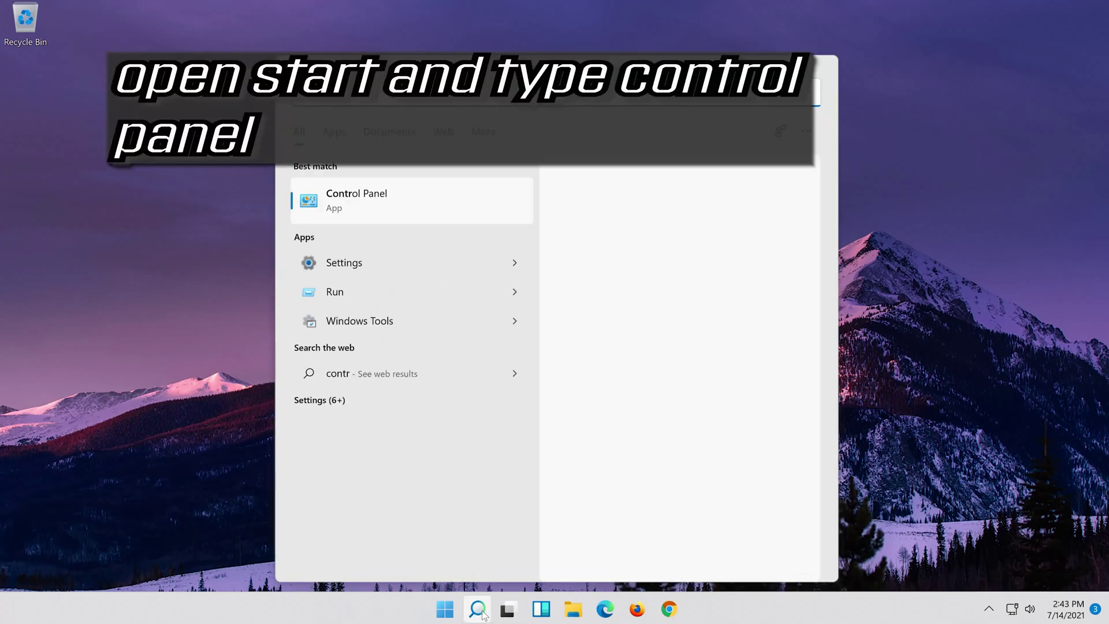
{"action": "type", "text": "ol panel"}
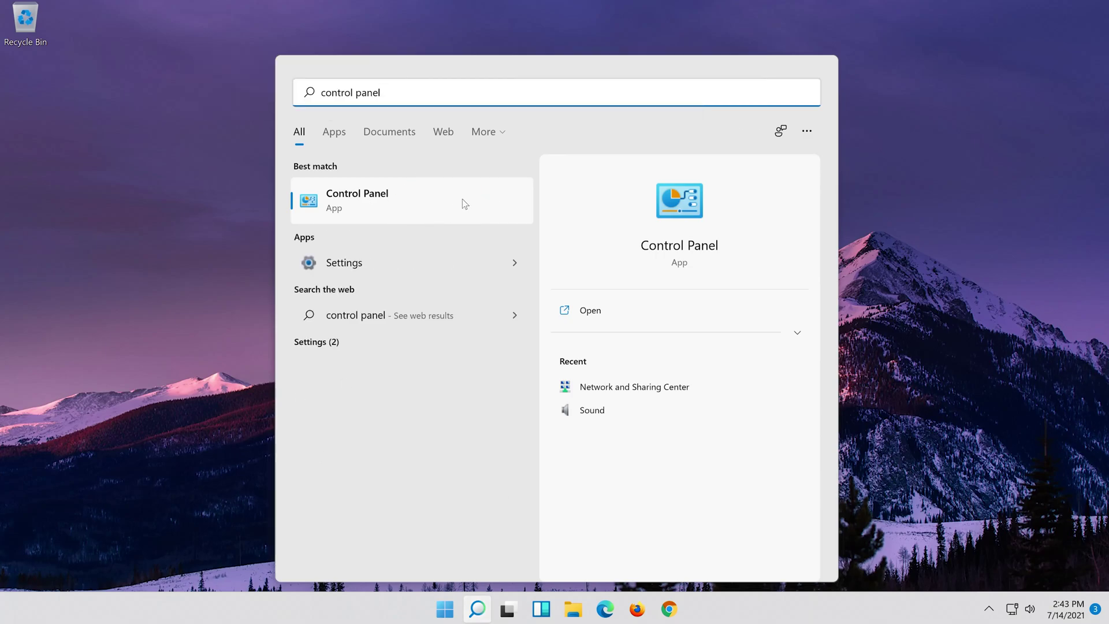
{"action": "left_click", "coordinate": [462, 199]}
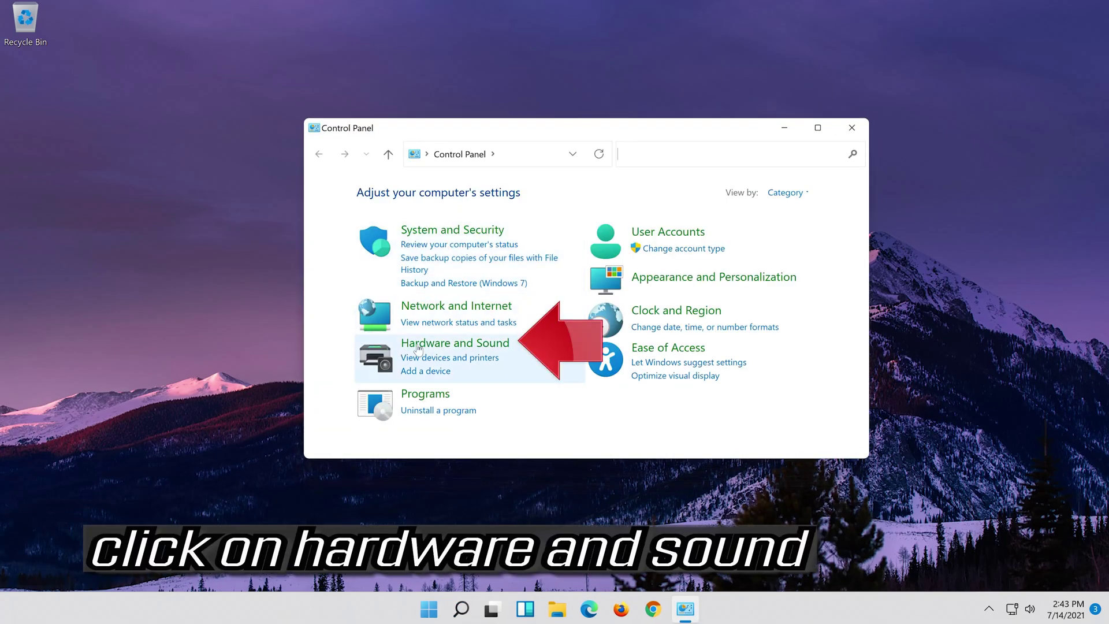
{"action": "left_click", "coordinate": [488, 347]}
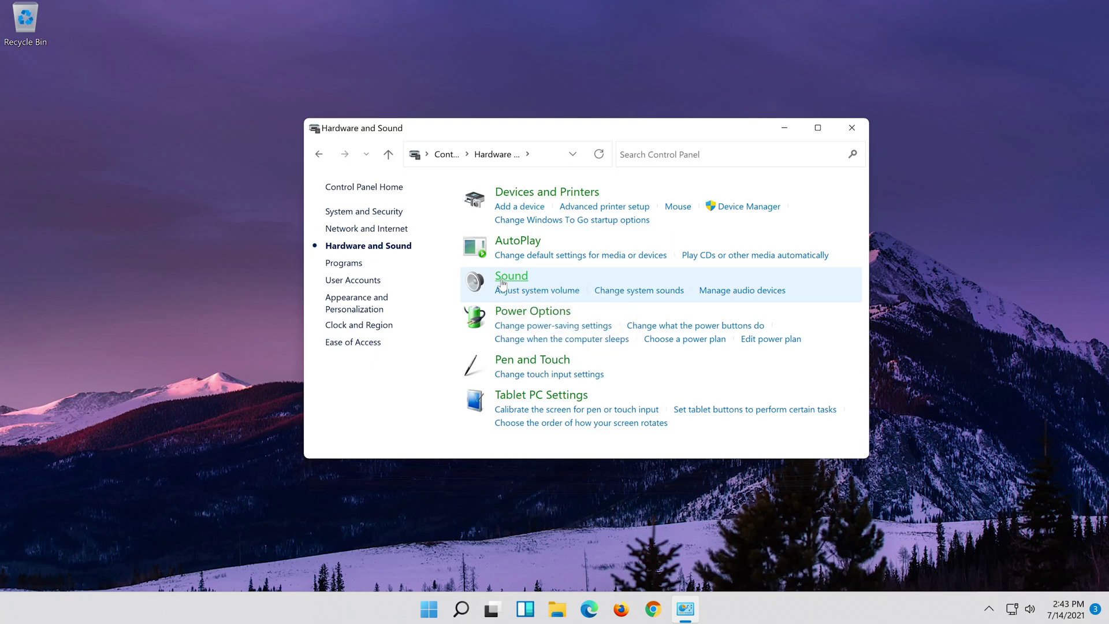
- In the Speakers' Advanced properties, choose 16 bit, 48000 Hz (DVD Quality) and confirm with OK
{"action": "left_click", "coordinate": [503, 281]}
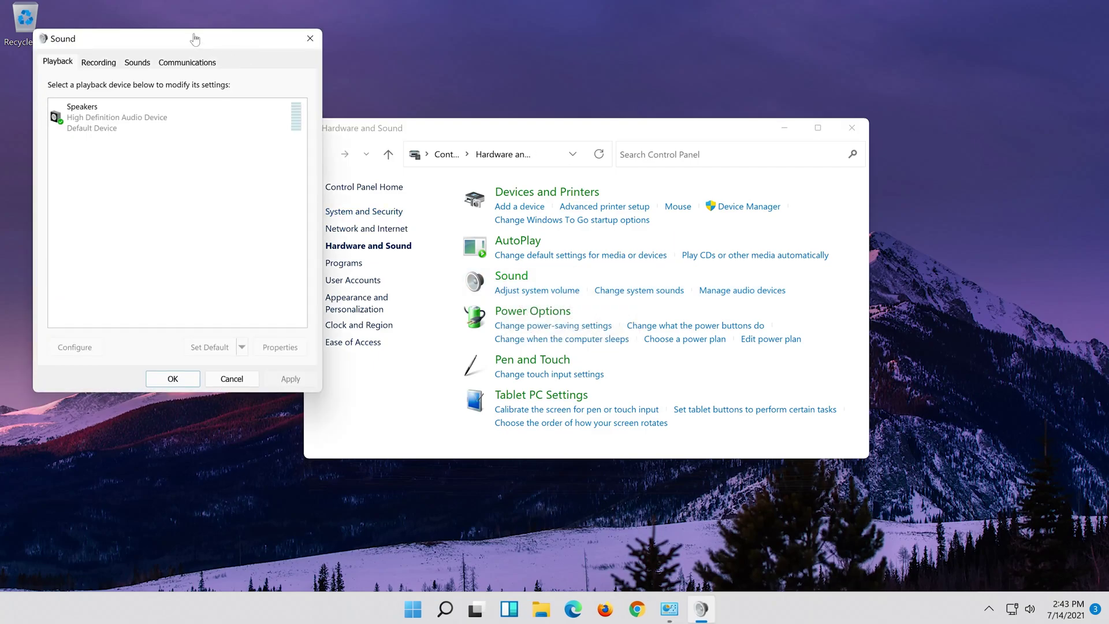
{"action": "left_click_drag", "start_coordinate": [208, 45], "coordinate": [601, 105]}
{"action": "left_click", "coordinate": [644, 183]}
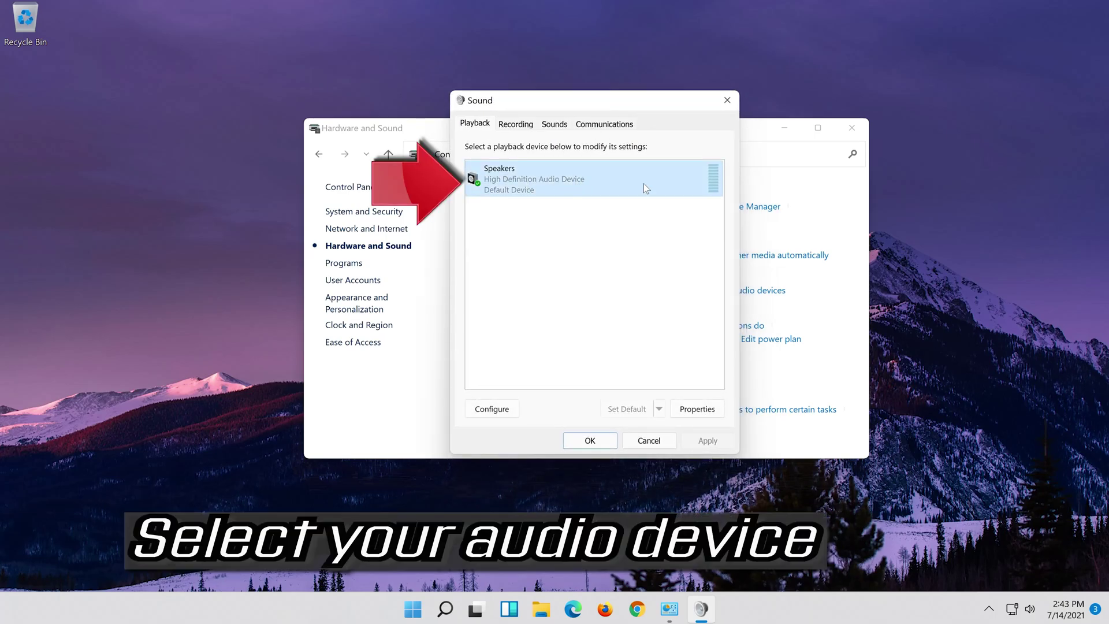
{"action": "right_click", "coordinate": [589, 188]}
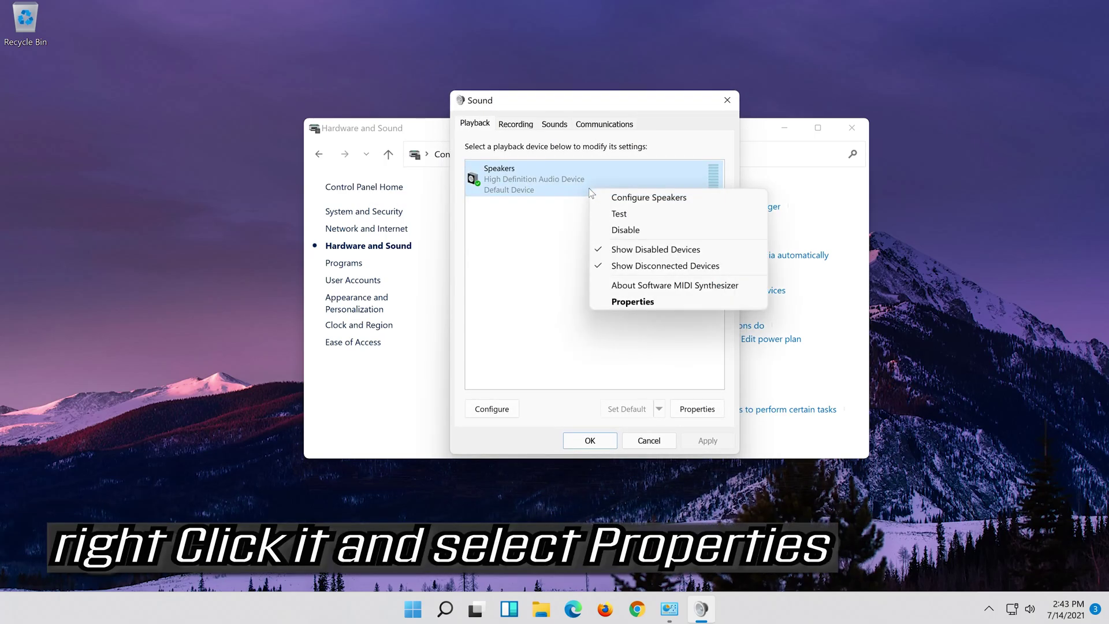
{"action": "left_click", "coordinate": [652, 302]}
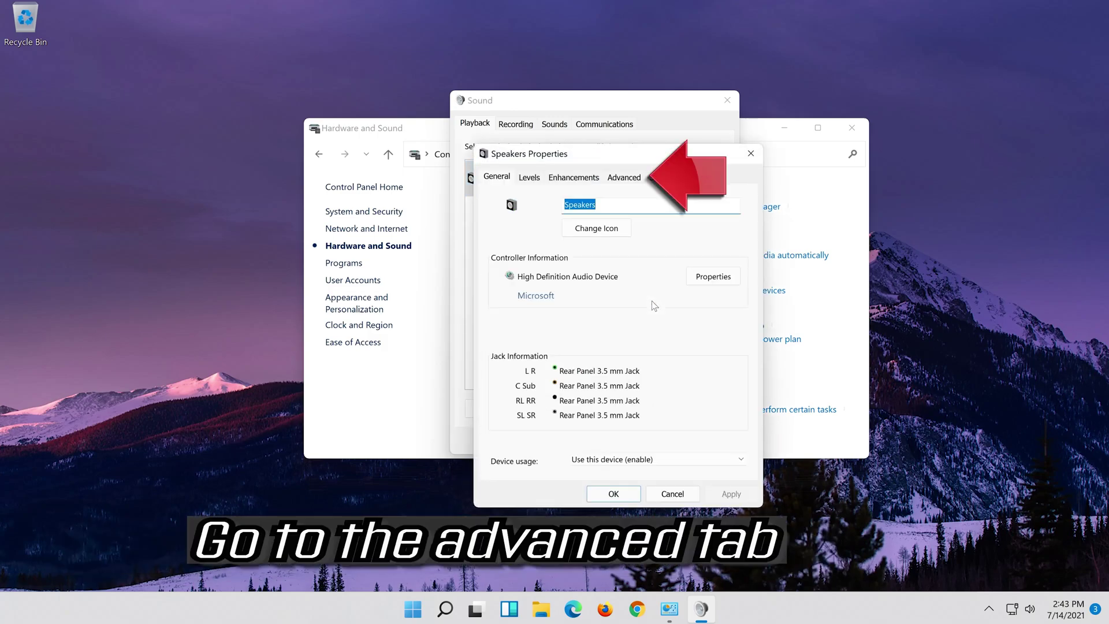
{"action": "left_click", "coordinate": [629, 178]}
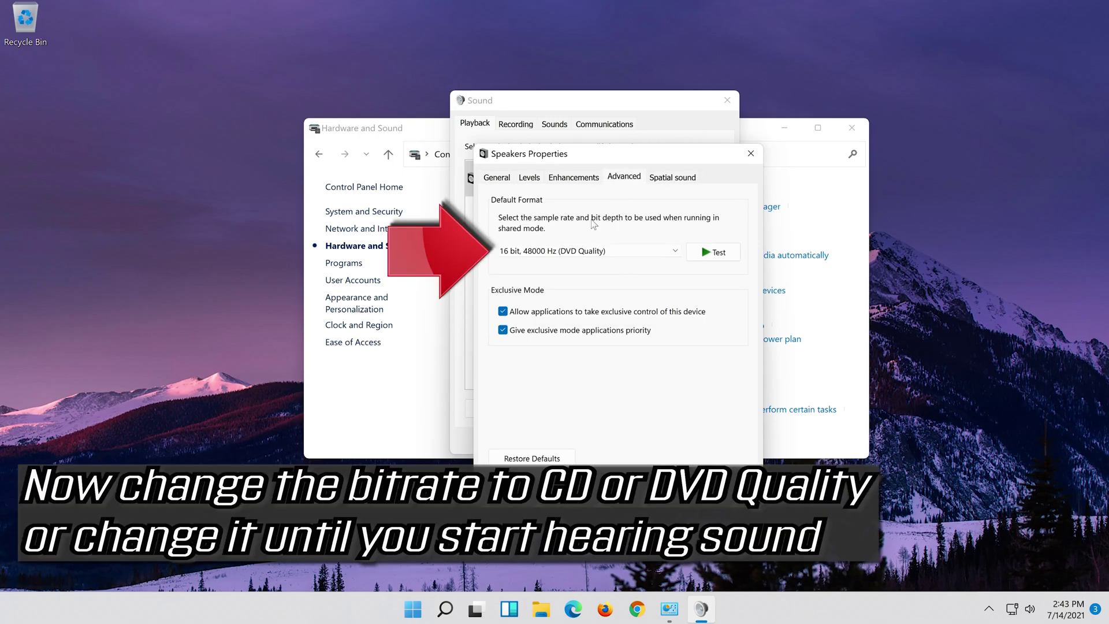
{"action": "left_click", "coordinate": [566, 252]}
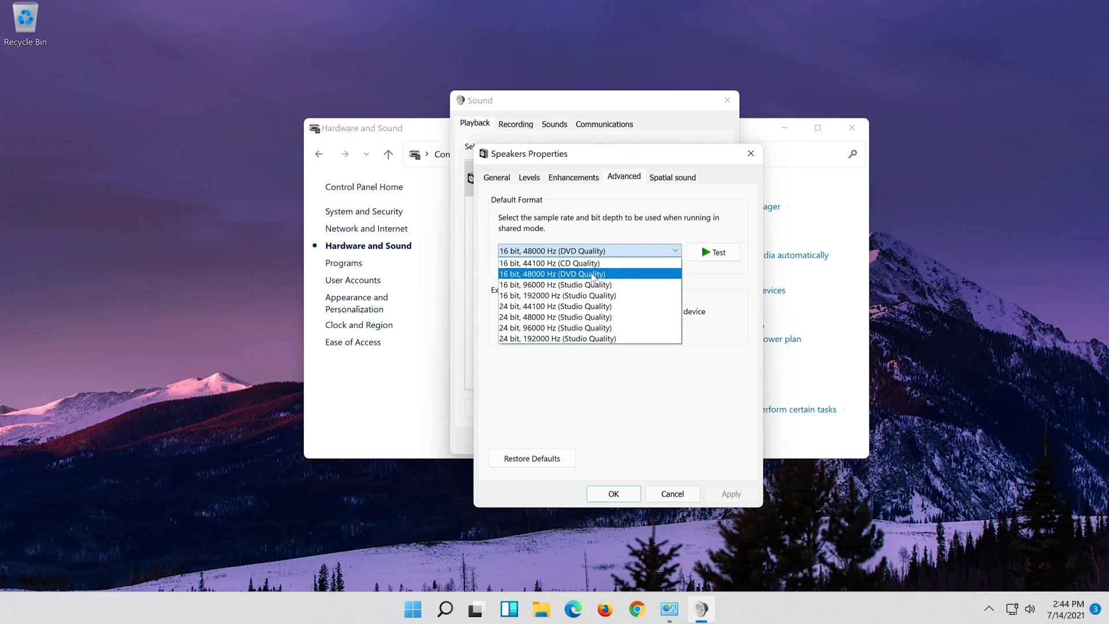
{"action": "left_click", "coordinate": [595, 274]}
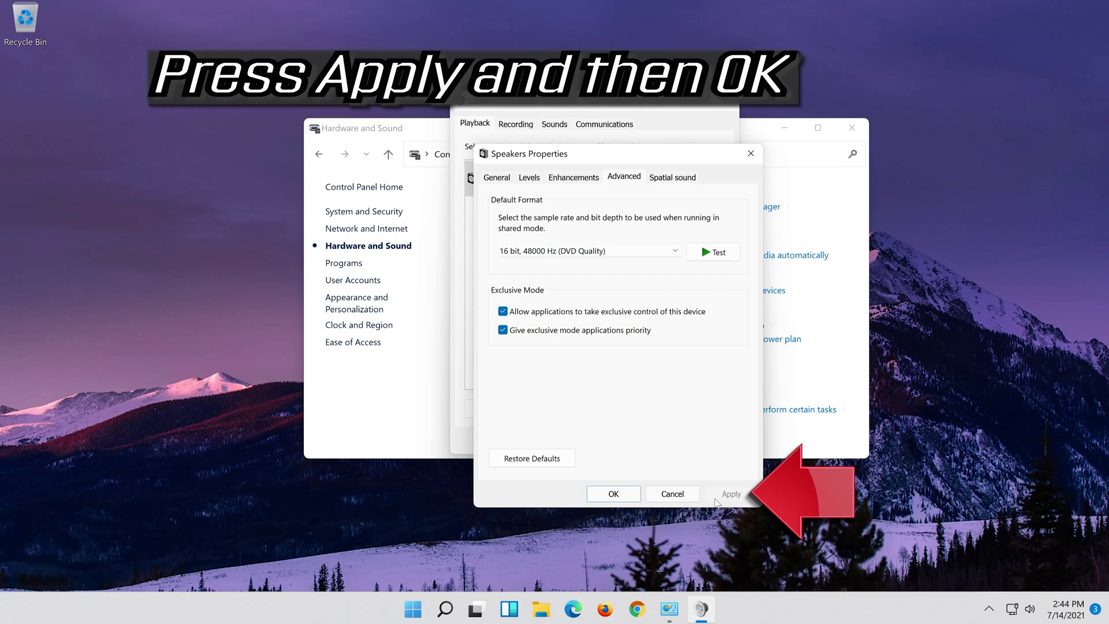
{"action": "left_click", "coordinate": [610, 499]}
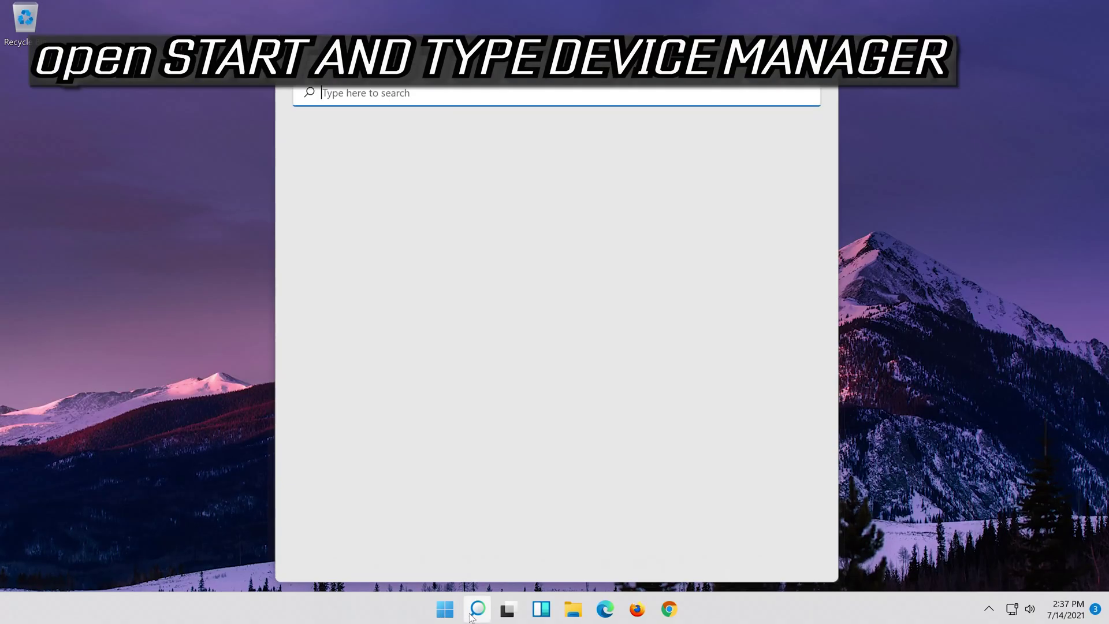
- Open Device Manager and right-click High Definition Audio Device under Sound, video and game controllers
{"action": "type", "text": "device"}
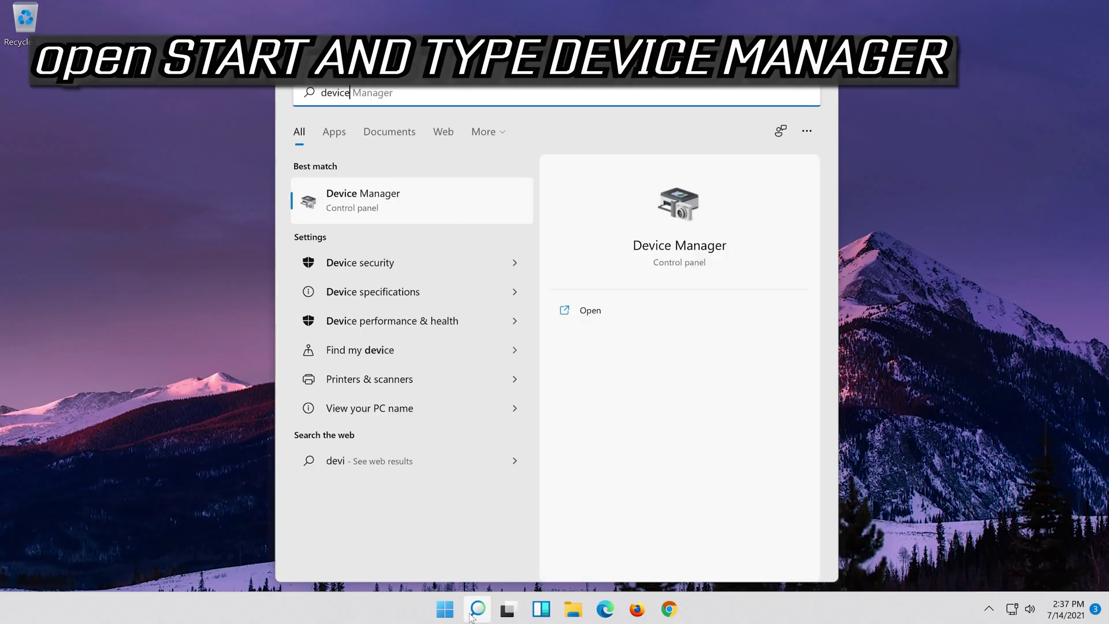
{"action": "type", "text": " manager"}
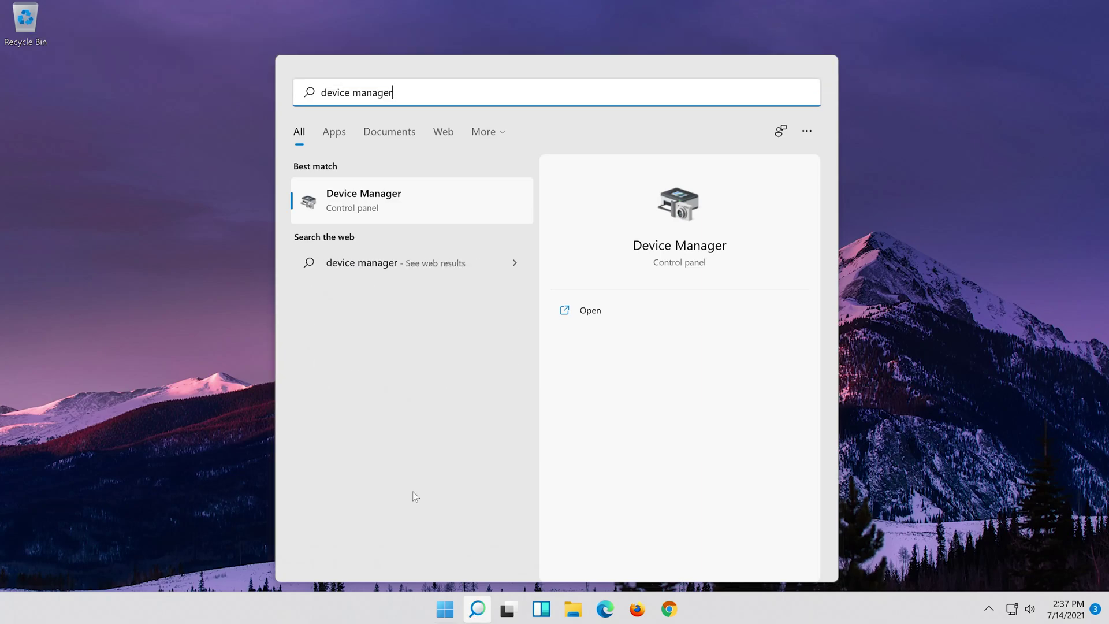
{"action": "left_click", "coordinate": [413, 209]}
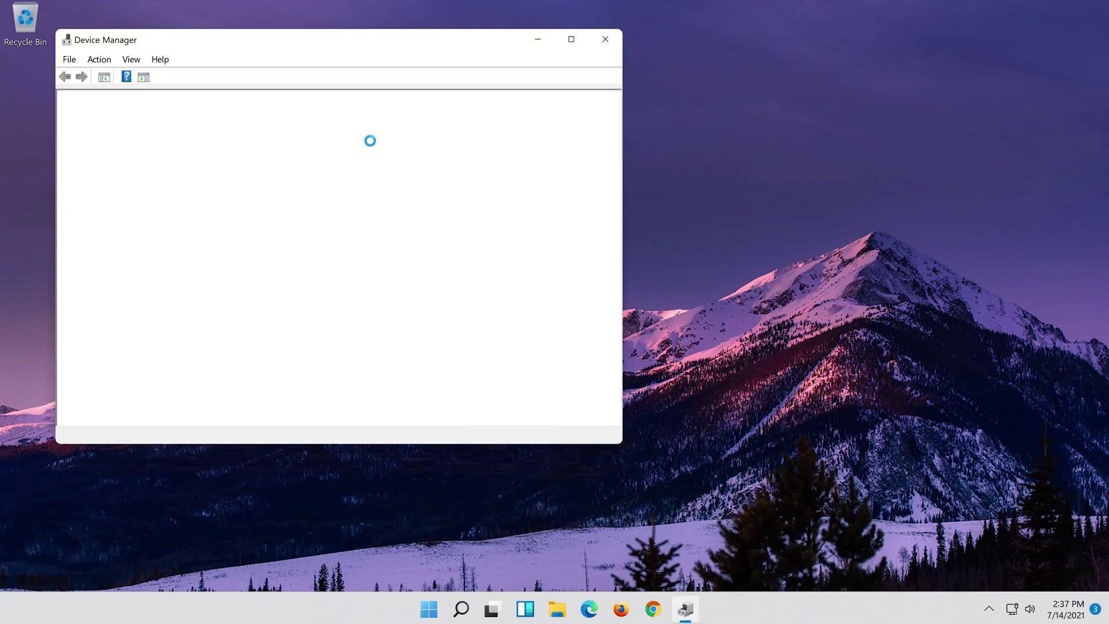
{"action": "left_click_drag", "start_coordinate": [254, 42], "coordinate": [542, 83]}
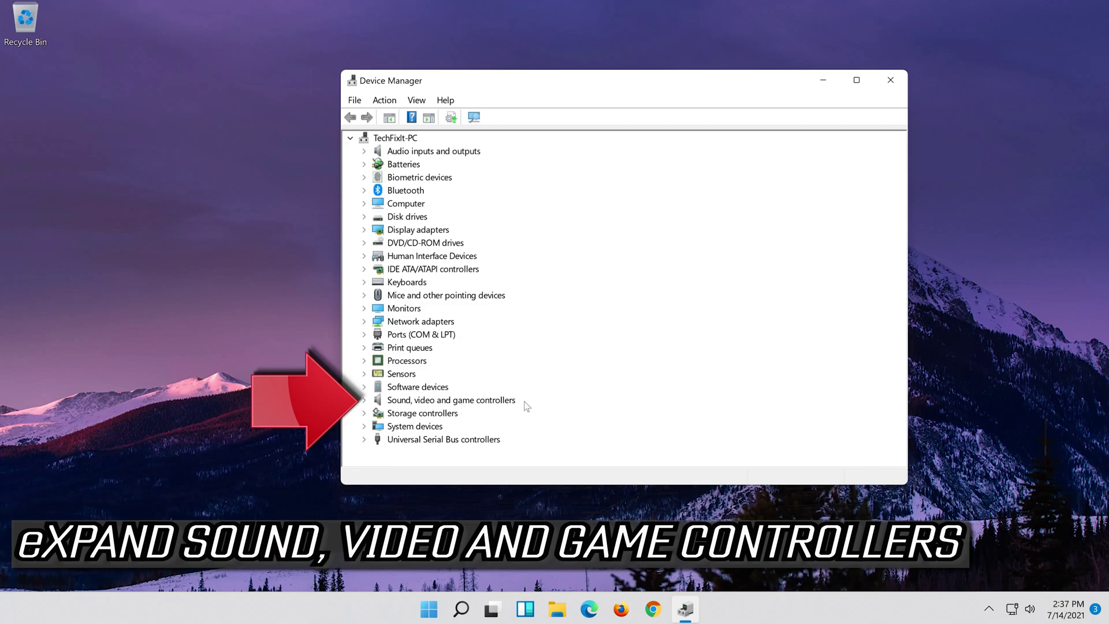
{"action": "left_click", "coordinate": [364, 401]}
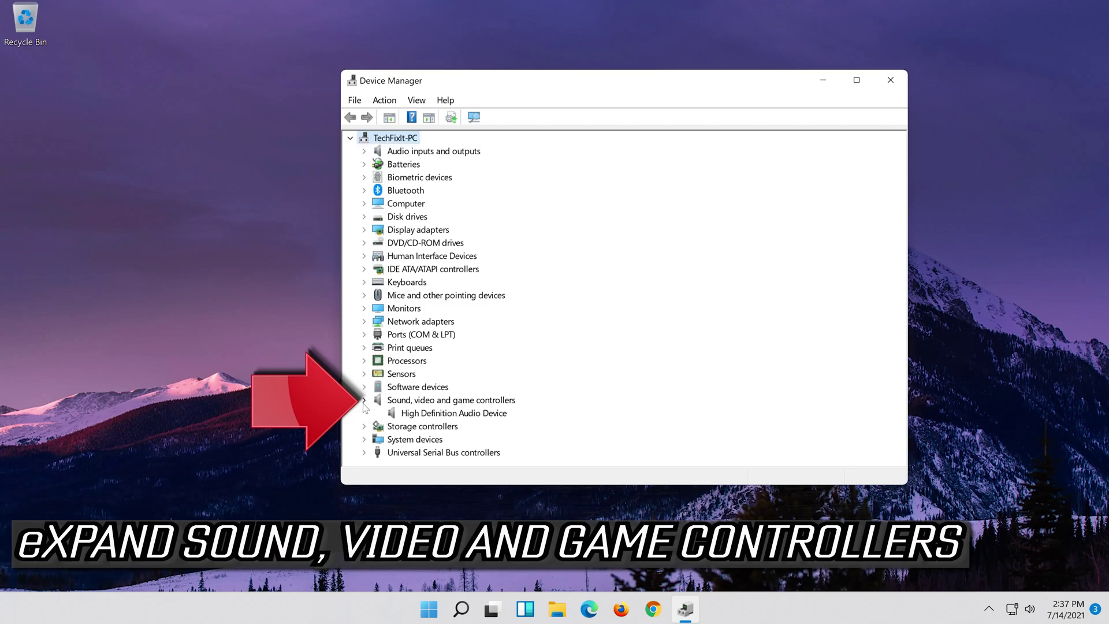
{"action": "left_click", "coordinate": [411, 416]}
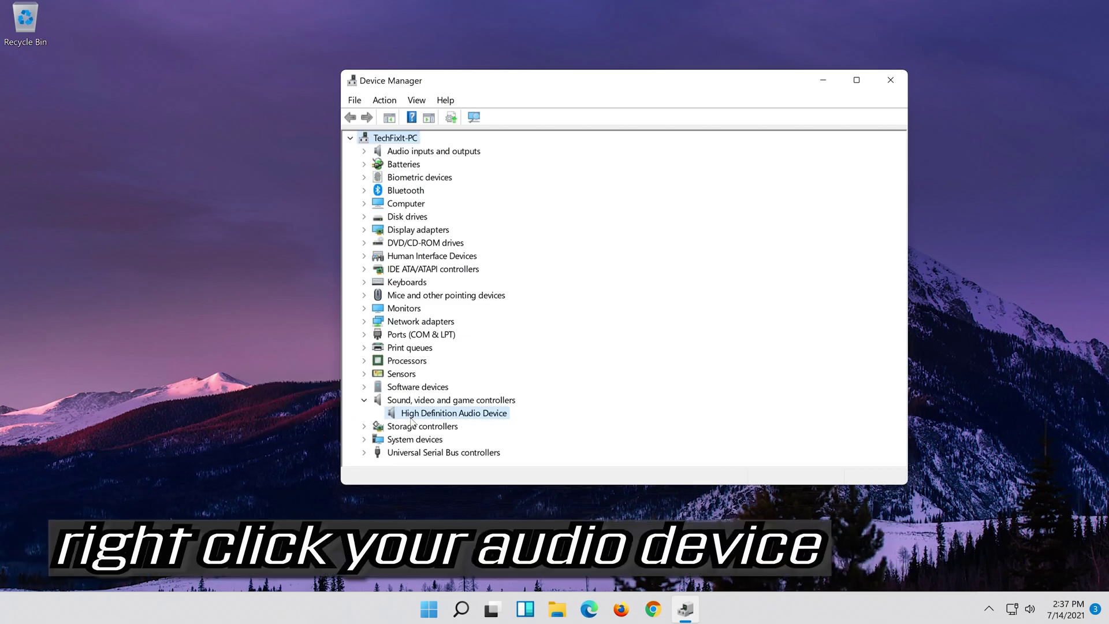
{"action": "right_click", "coordinate": [495, 417]}
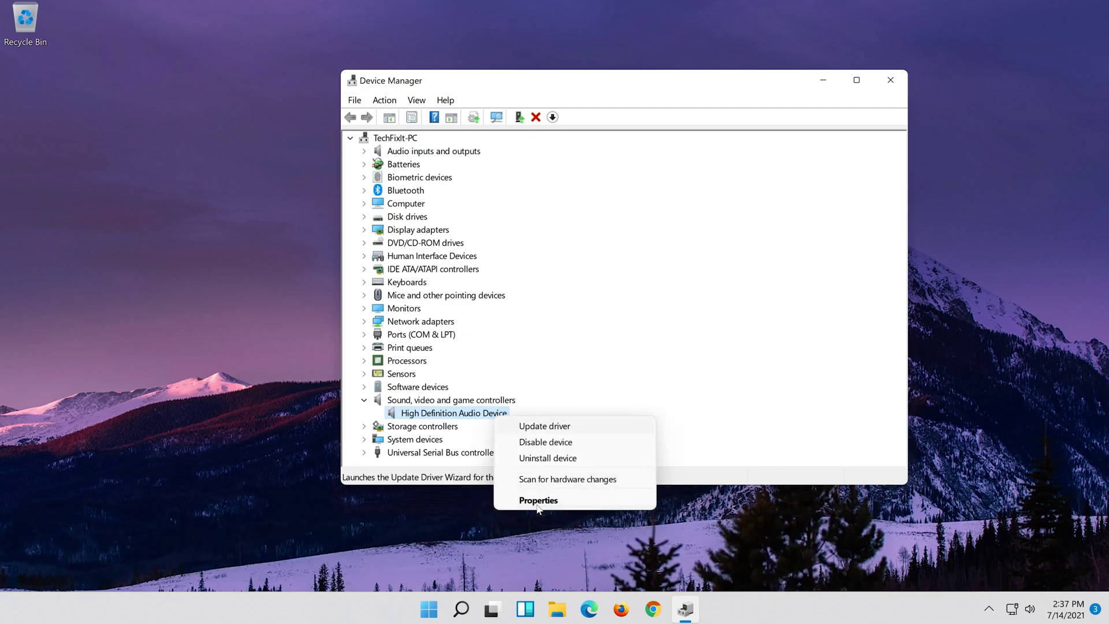
- Manually reinstall the High Definition Audio Device driver from the device list, then close the wizard and properties
{"action": "left_click", "coordinate": [581, 502]}
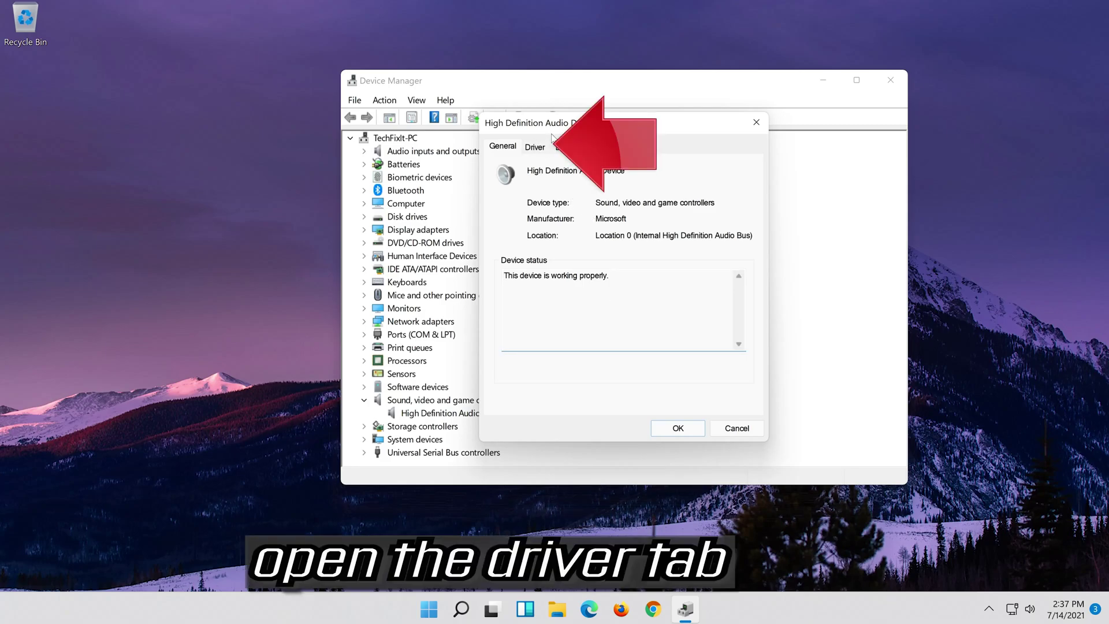
{"action": "left_click", "coordinate": [535, 147]}
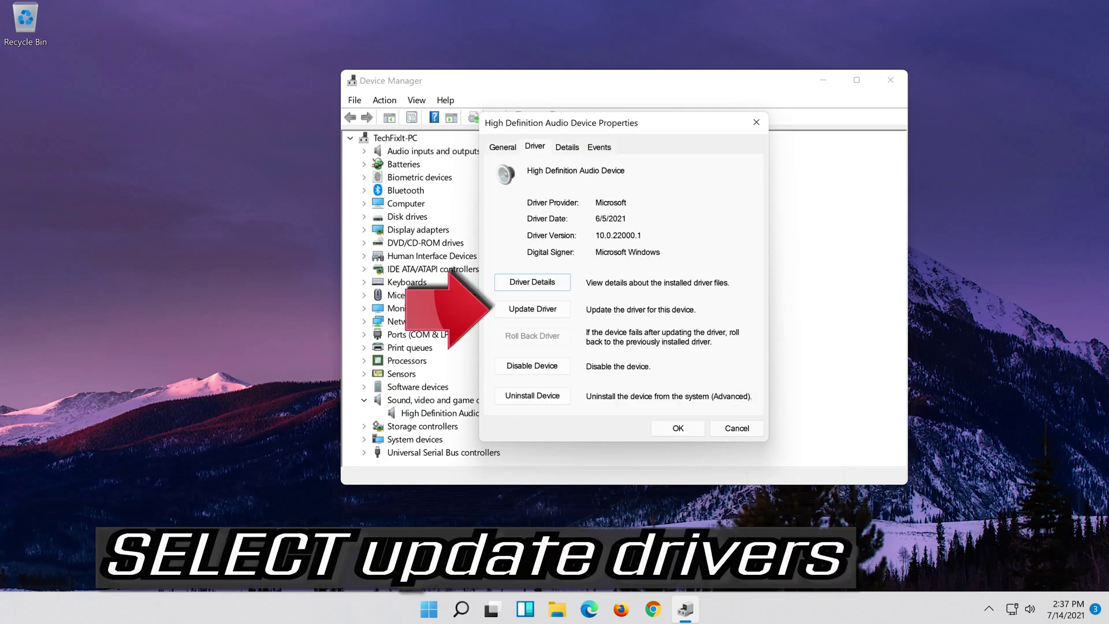
{"action": "left_click", "coordinate": [533, 310]}
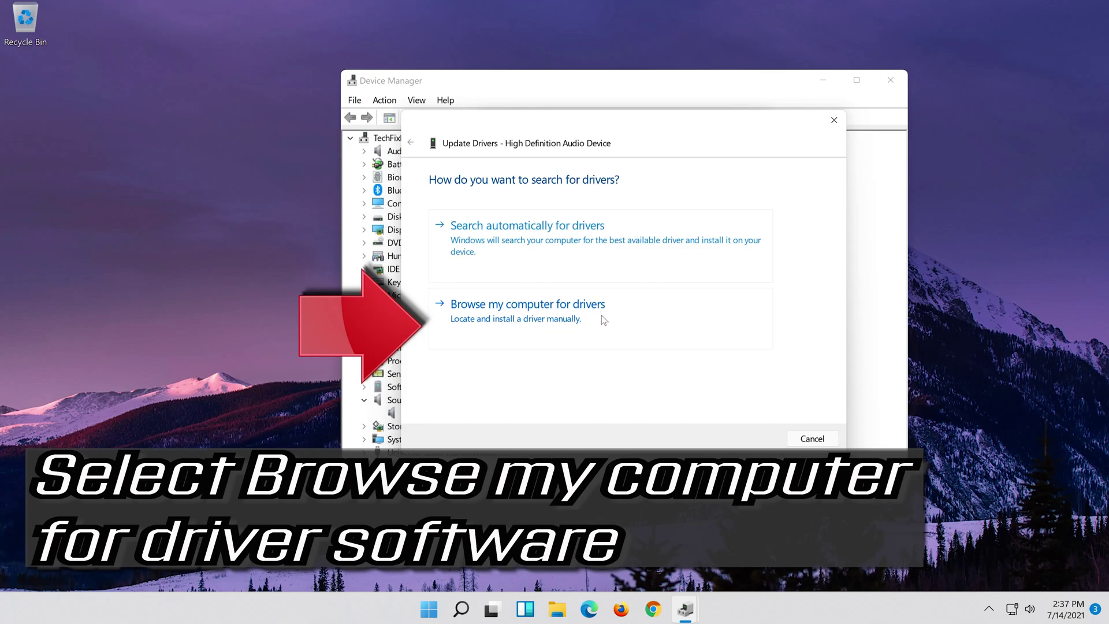
{"action": "left_click", "coordinate": [595, 316]}
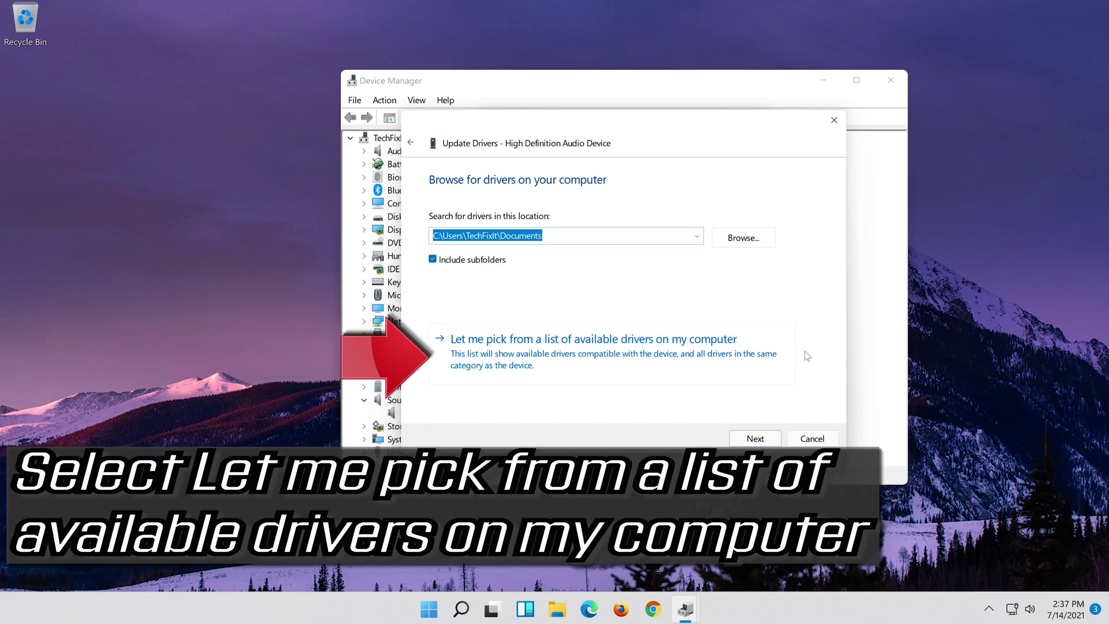
{"action": "left_click", "coordinate": [543, 365]}
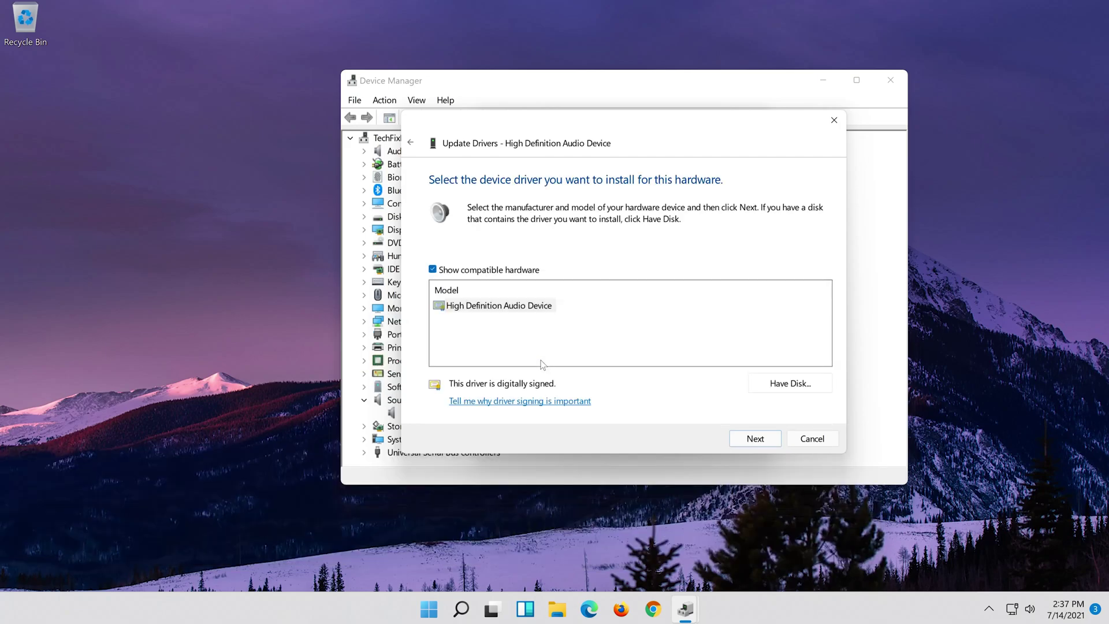
{"action": "left_click", "coordinate": [510, 308]}
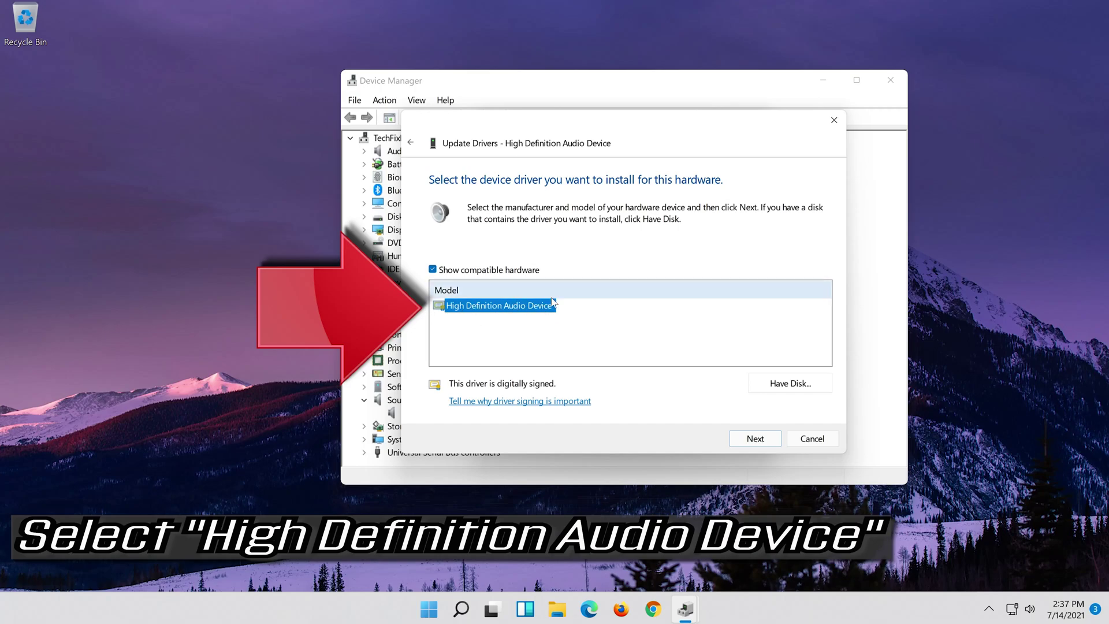
{"action": "left_click", "coordinate": [755, 439]}
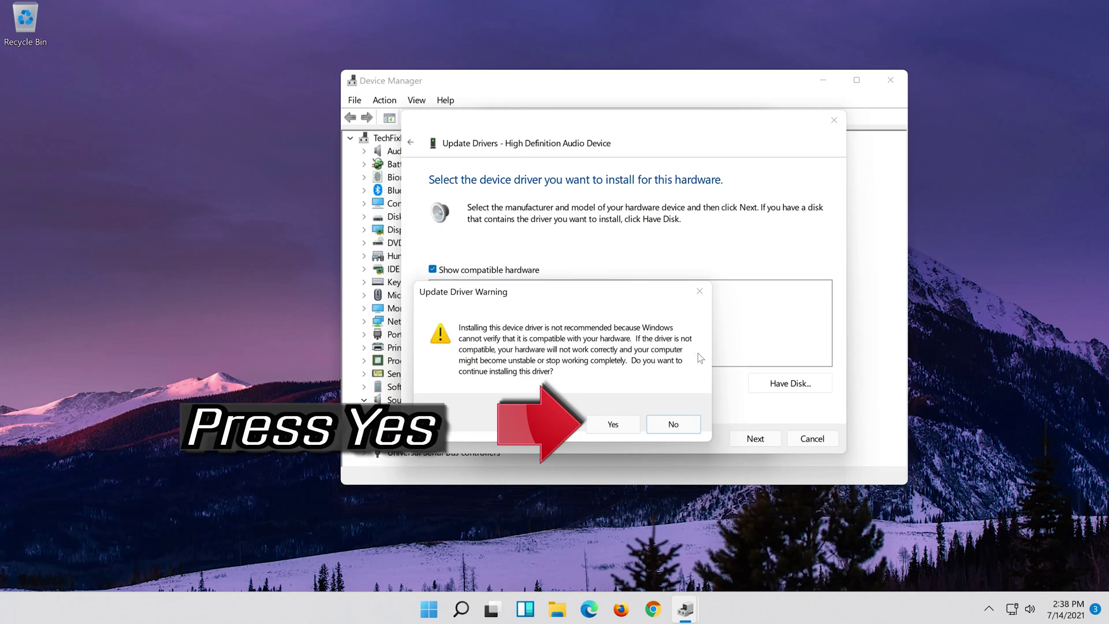
{"action": "left_click", "coordinate": [613, 426]}
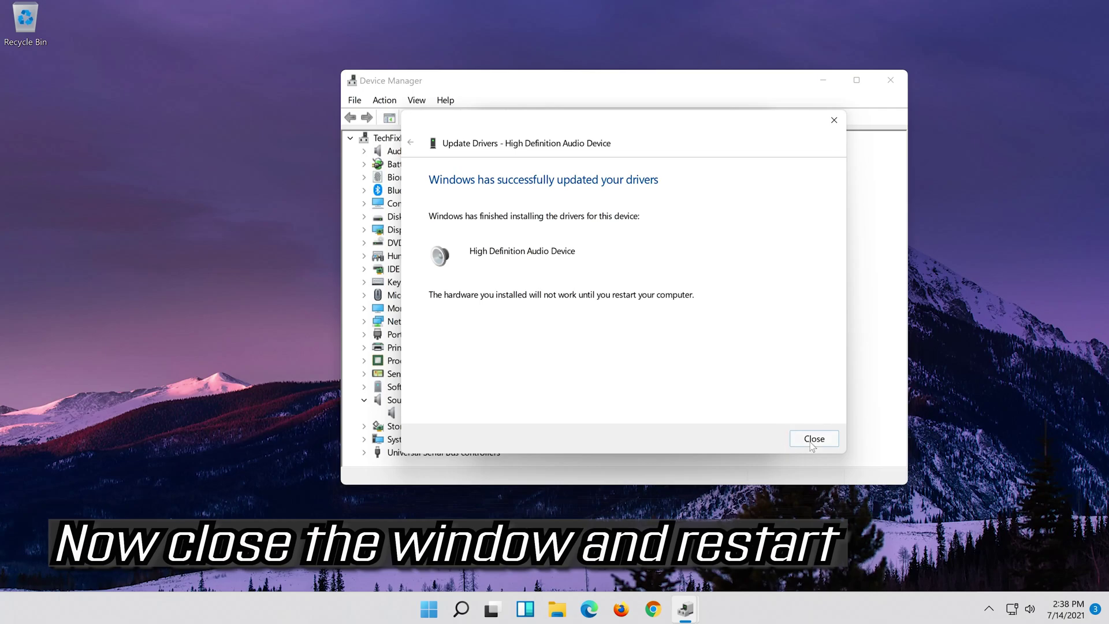
{"action": "left_click", "coordinate": [815, 439]}
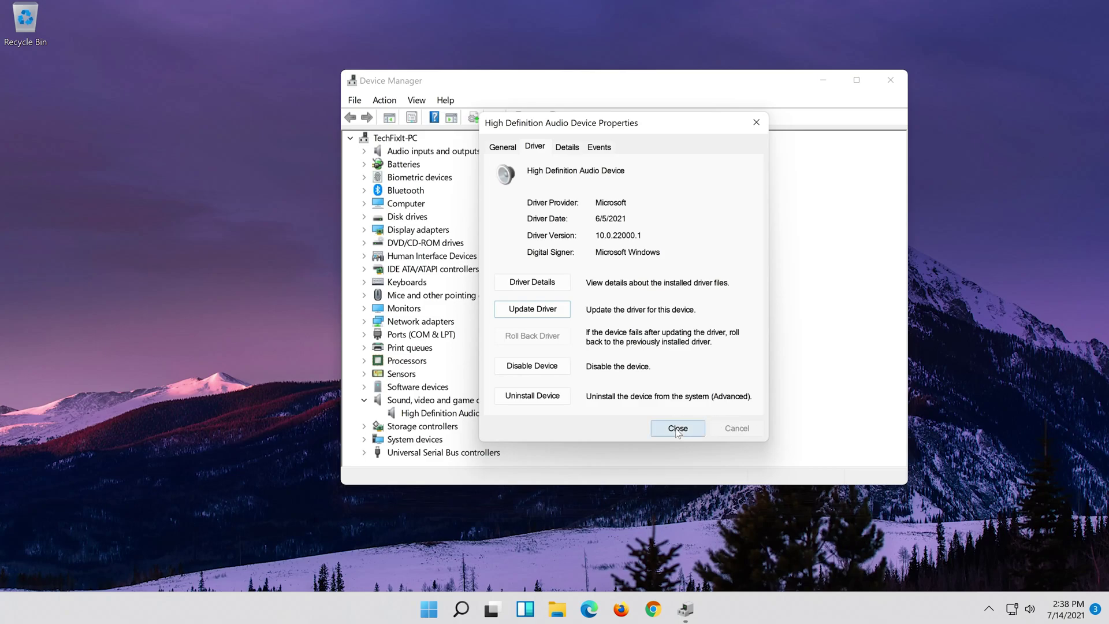
{"action": "left_click", "coordinate": [677, 428]}
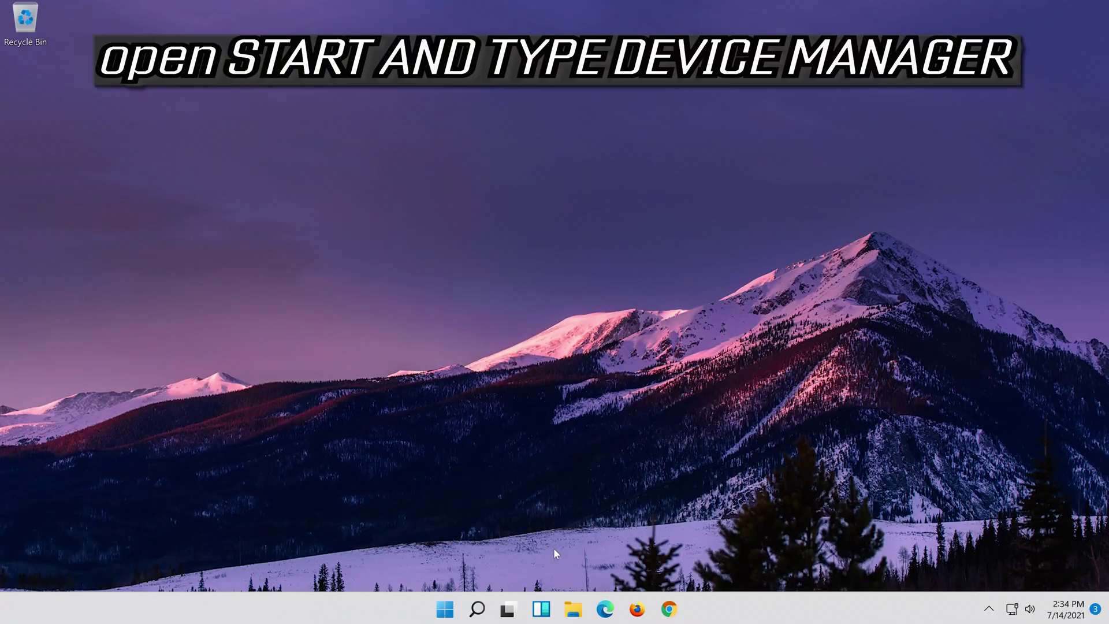
- Reopen Device Manager and expand Sound, video and game controllers
{"action": "left_click", "coordinate": [469, 614]}
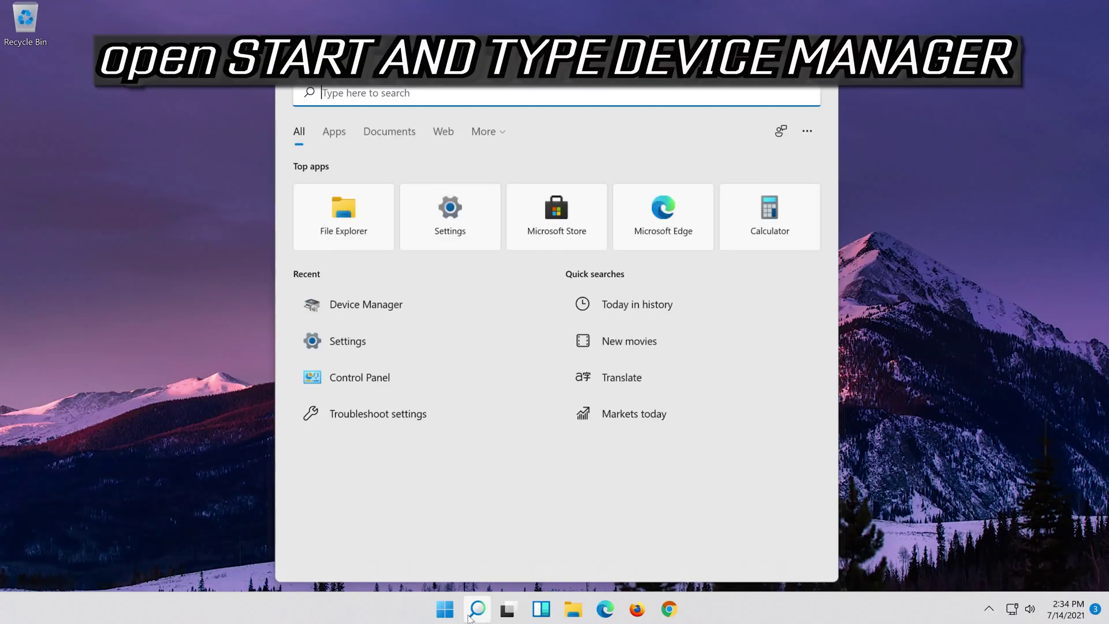
{"action": "type", "text": "device mana"}
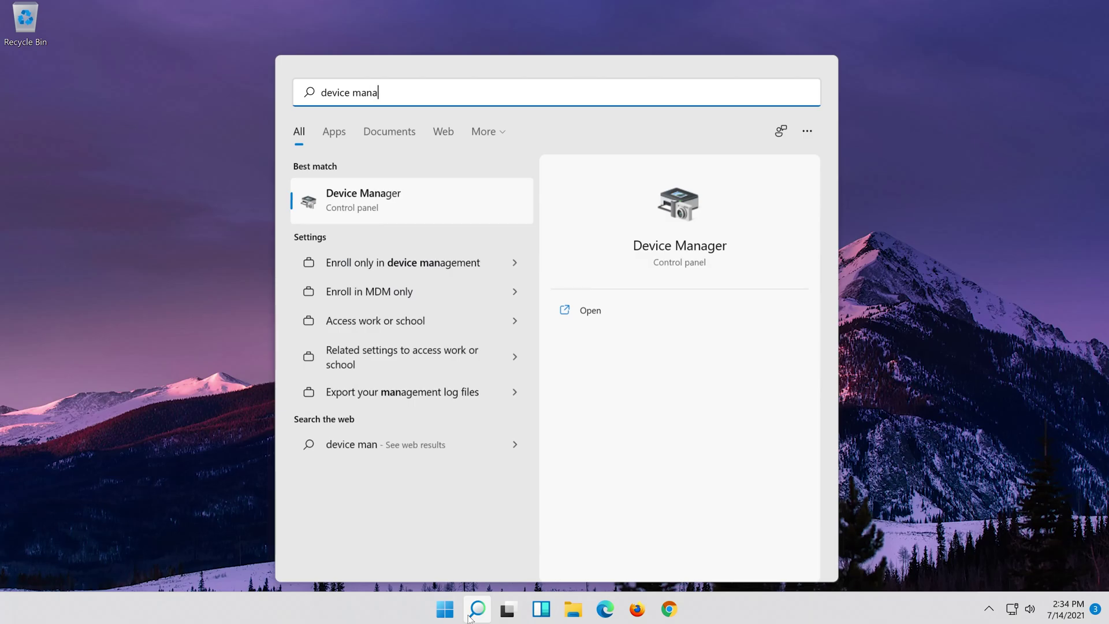
{"action": "type", "text": "ger"}
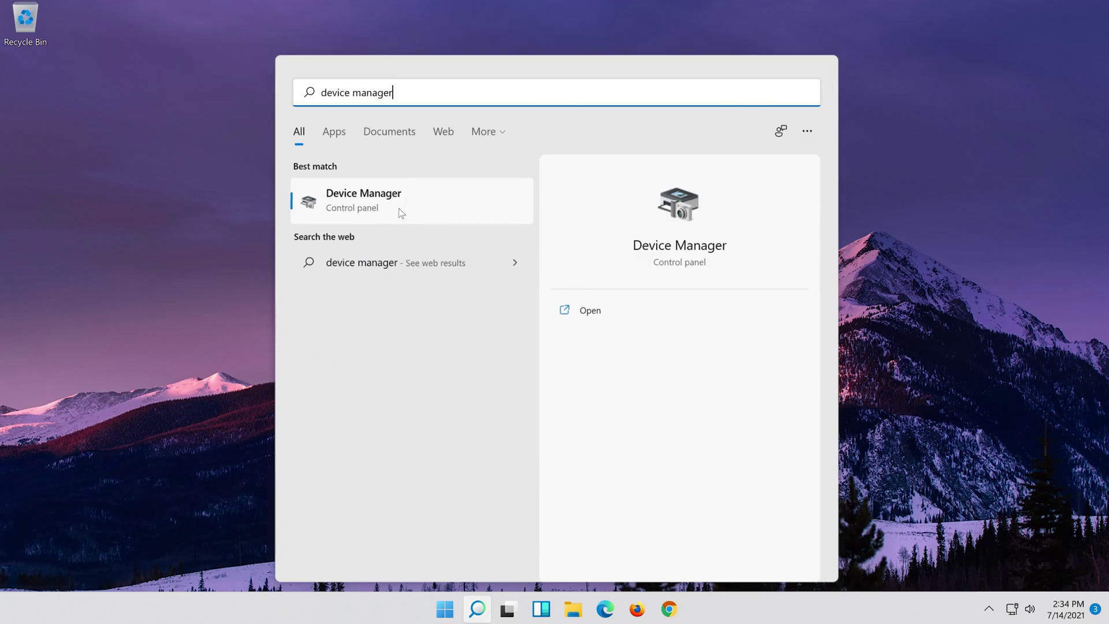
{"action": "left_click", "coordinate": [382, 204]}
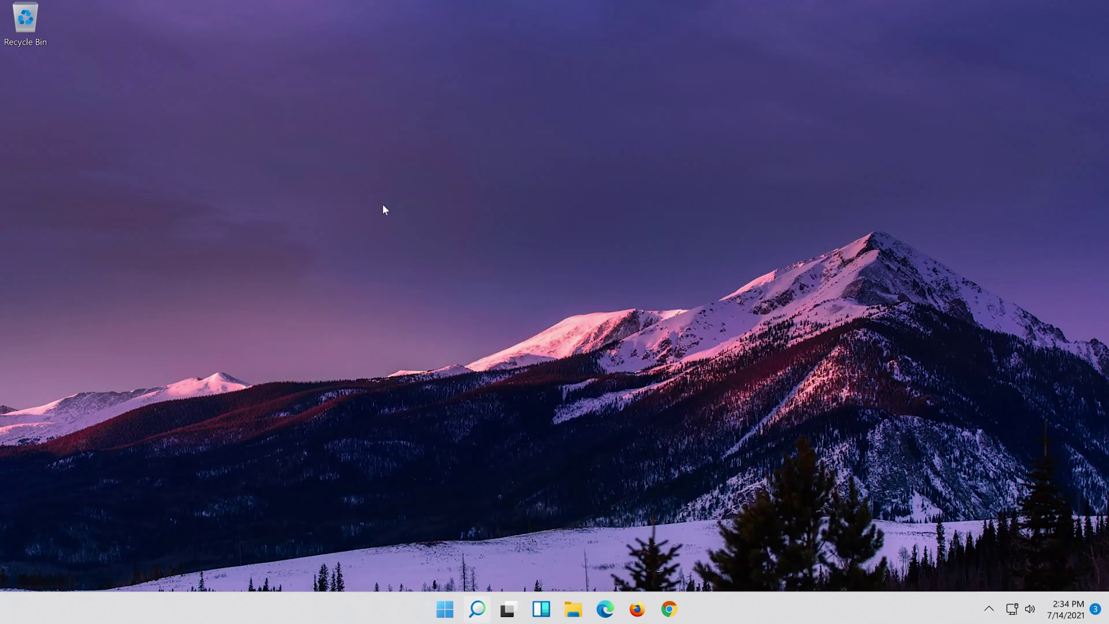
{"action": "left_click_drag", "start_coordinate": [197, 133], "coordinate": [443, 136]}
{"action": "scroll", "coordinate": [571, 304], "scroll_direction": "down", "scroll_amount": 2}
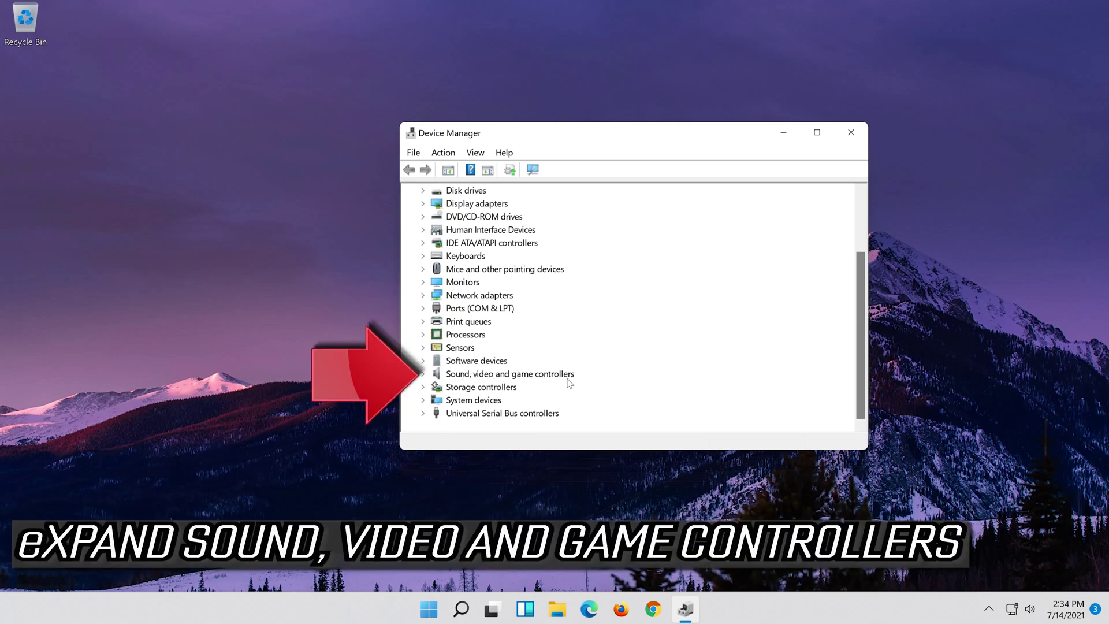
{"action": "double_click", "coordinate": [549, 374]}
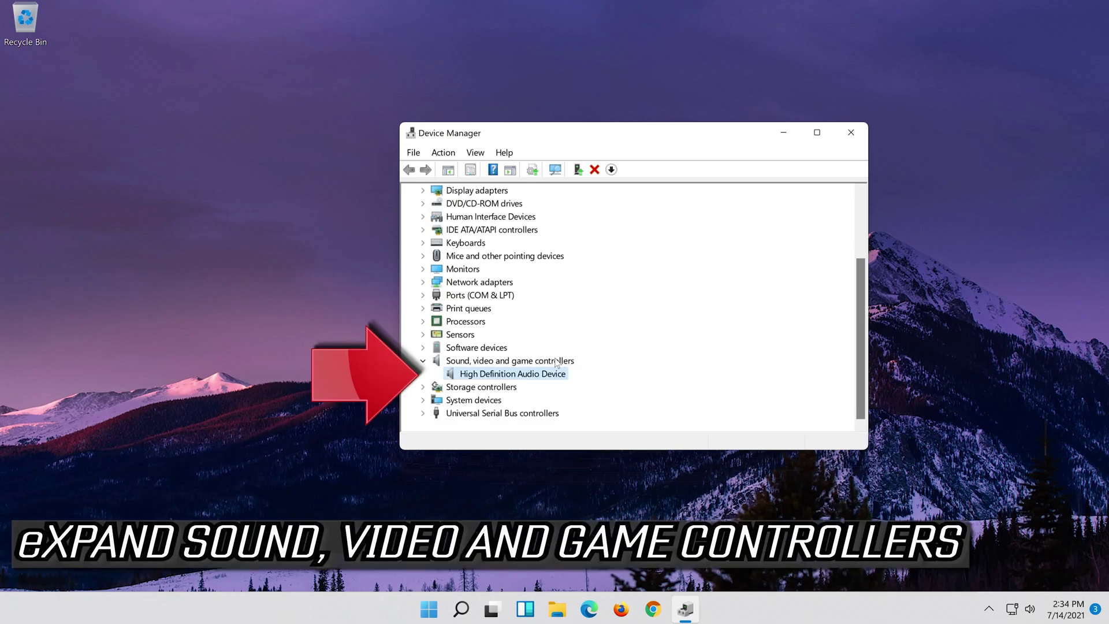
- Uninstall the High Definition Audio Device from its Driver tab and confirm
{"action": "right_click", "coordinate": [511, 378]}
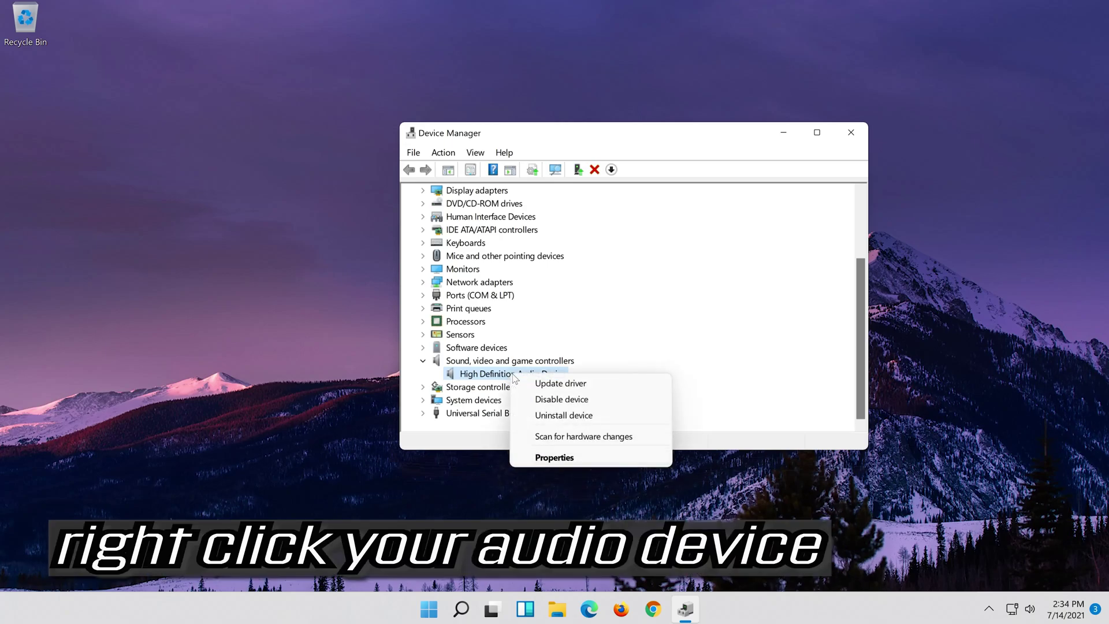
{"action": "left_click", "coordinate": [569, 459]}
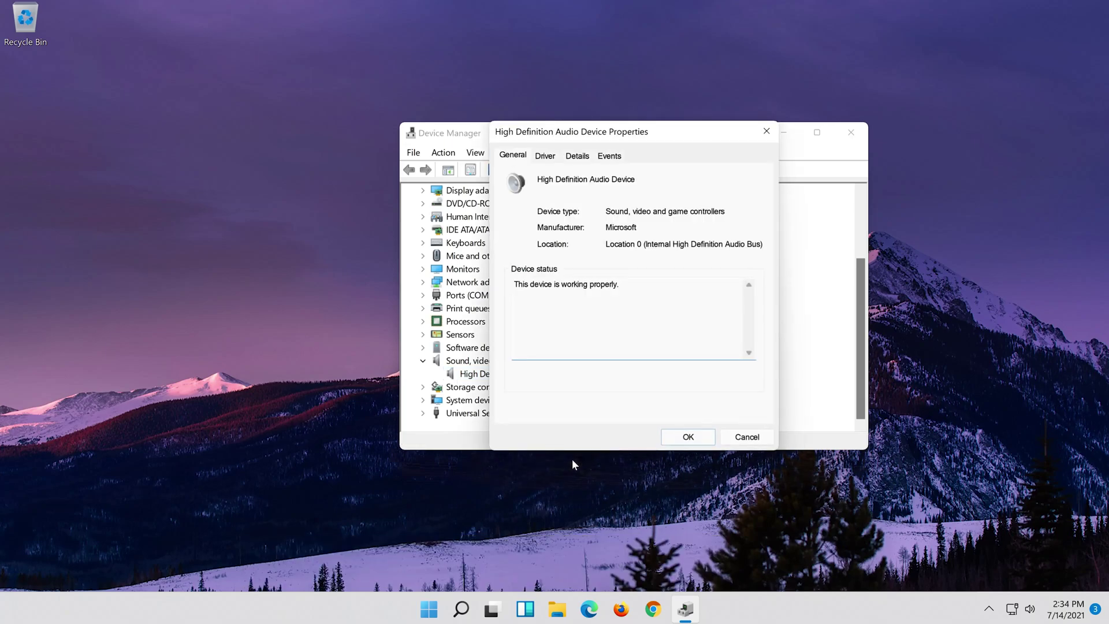
{"action": "left_click", "coordinate": [543, 157]}
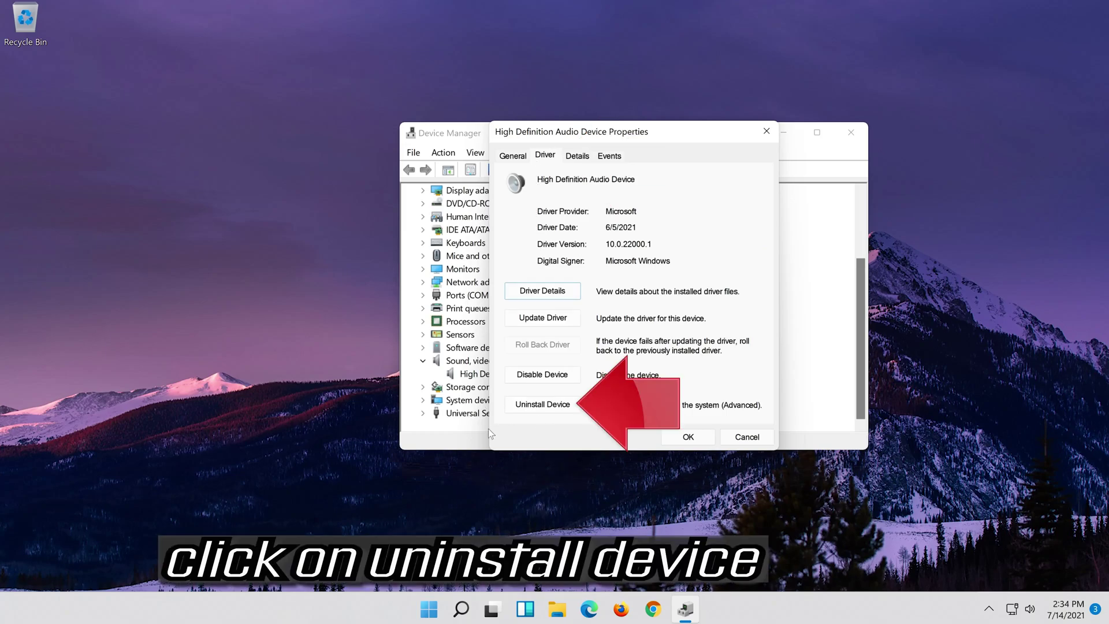
{"action": "left_click", "coordinate": [548, 406]}
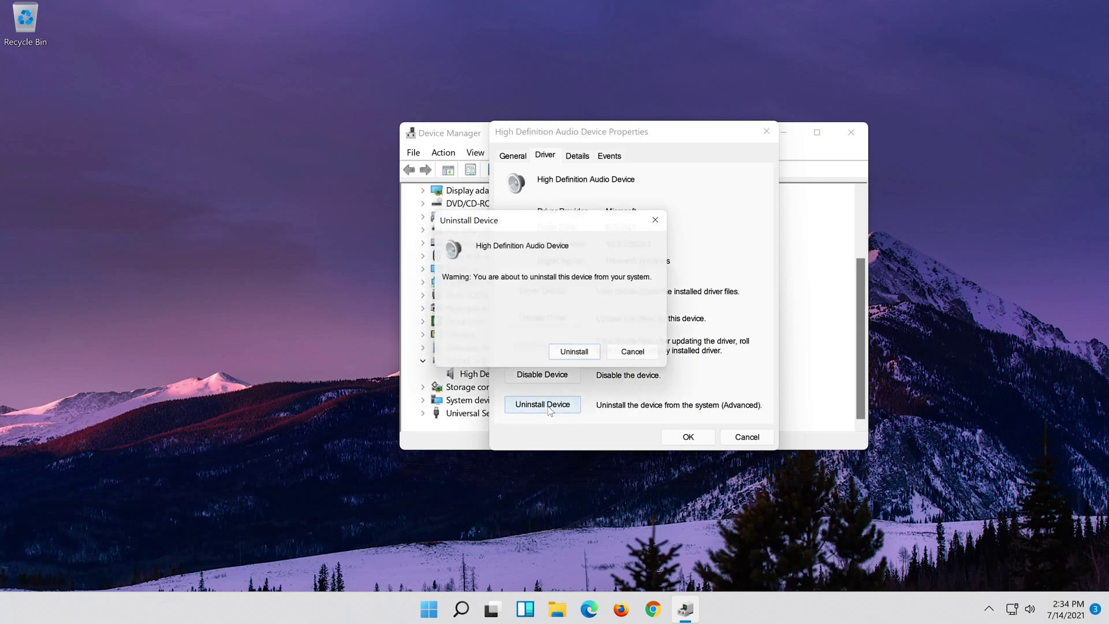
{"action": "left_click", "coordinate": [586, 361]}
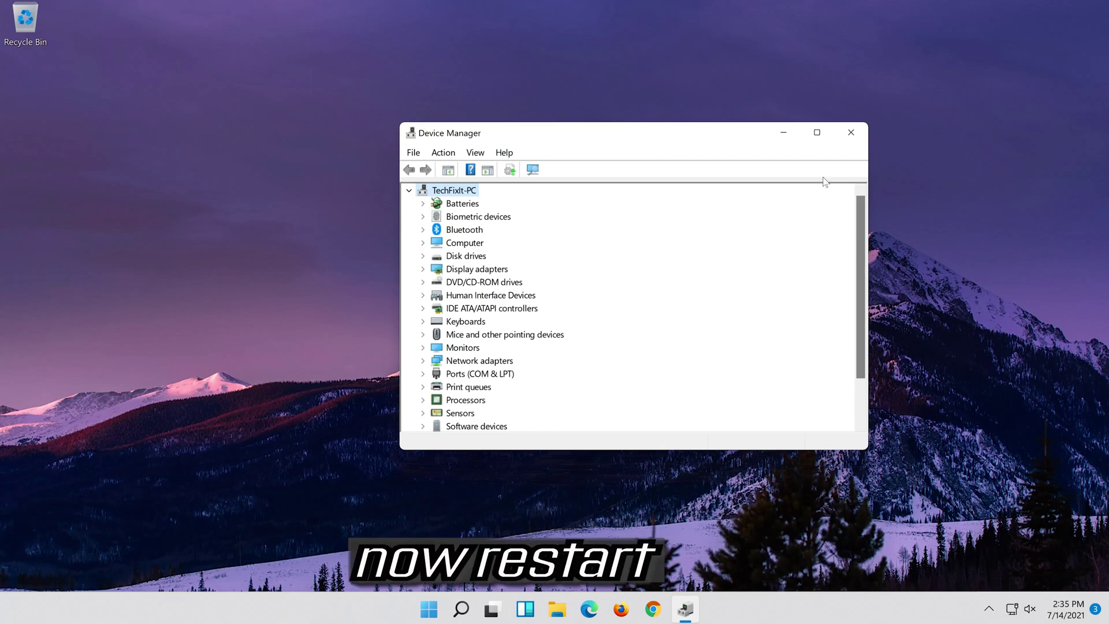
- Close Device Manager and restart the computer from the Start menu power options
{"action": "left_click", "coordinate": [851, 132]}
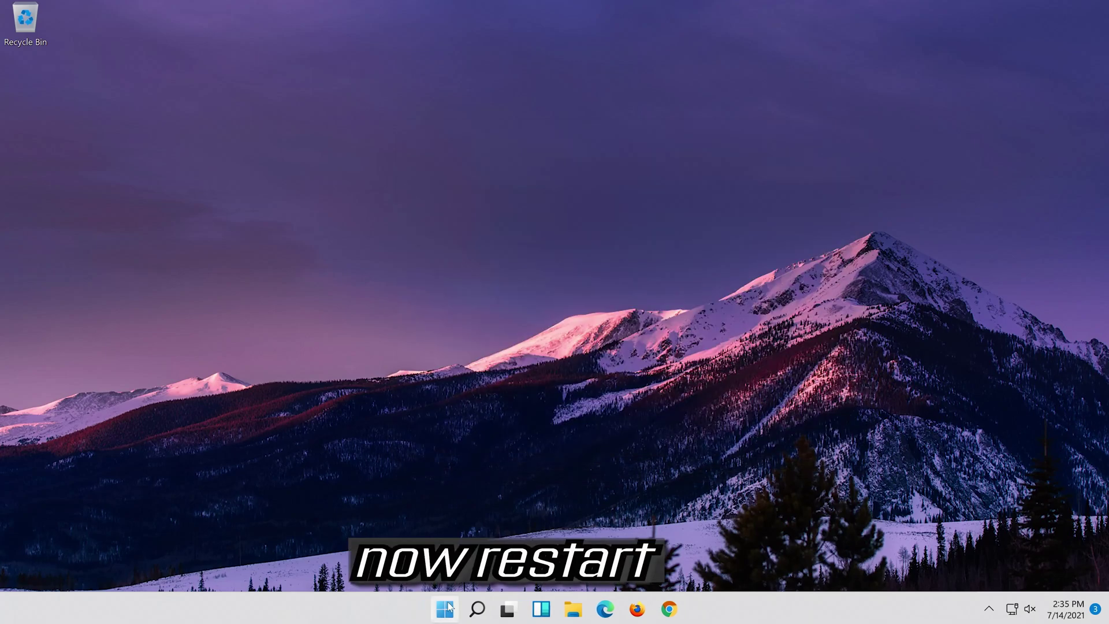
{"action": "left_click", "coordinate": [449, 612]}
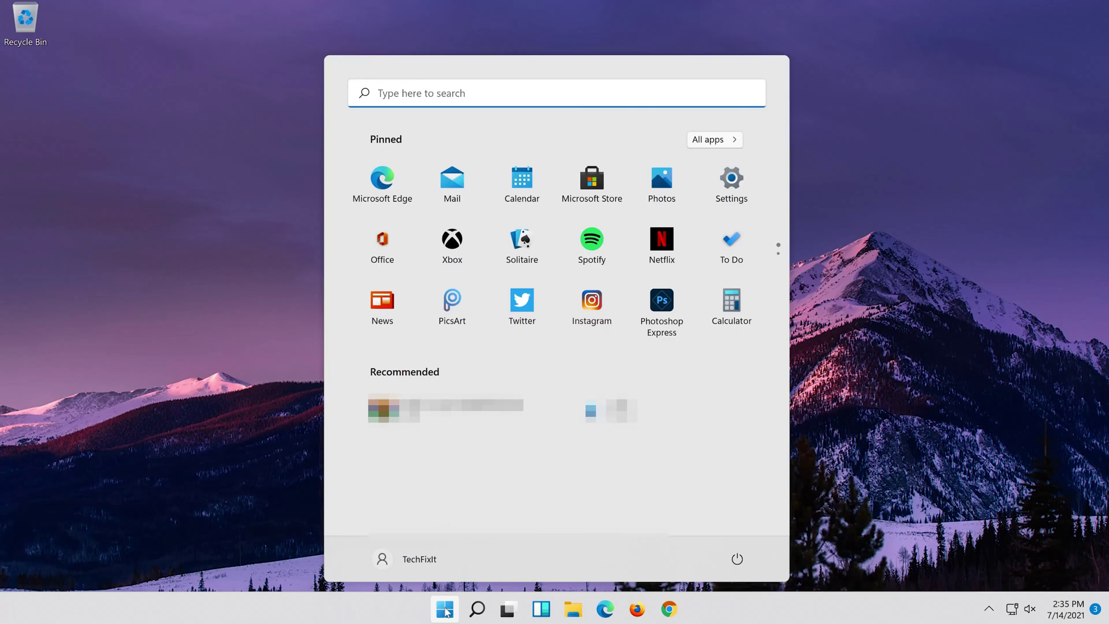
{"action": "left_click", "coordinate": [737, 559]}
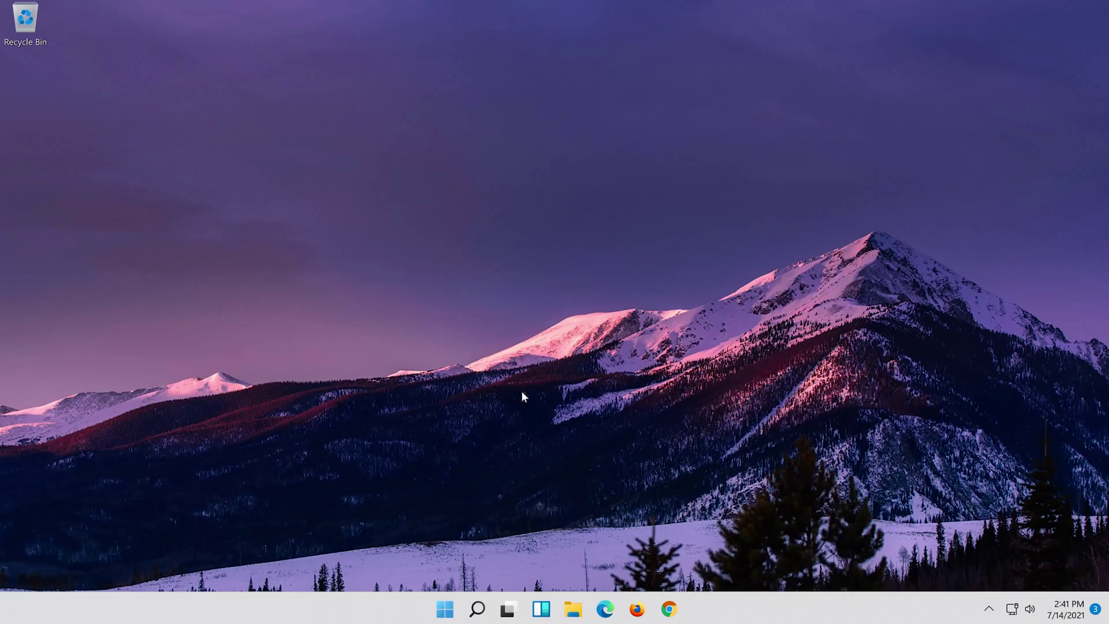
- Open the Sound dialog via Control Panel's Hardware and Sound page
{"action": "left_click", "coordinate": [478, 611]}
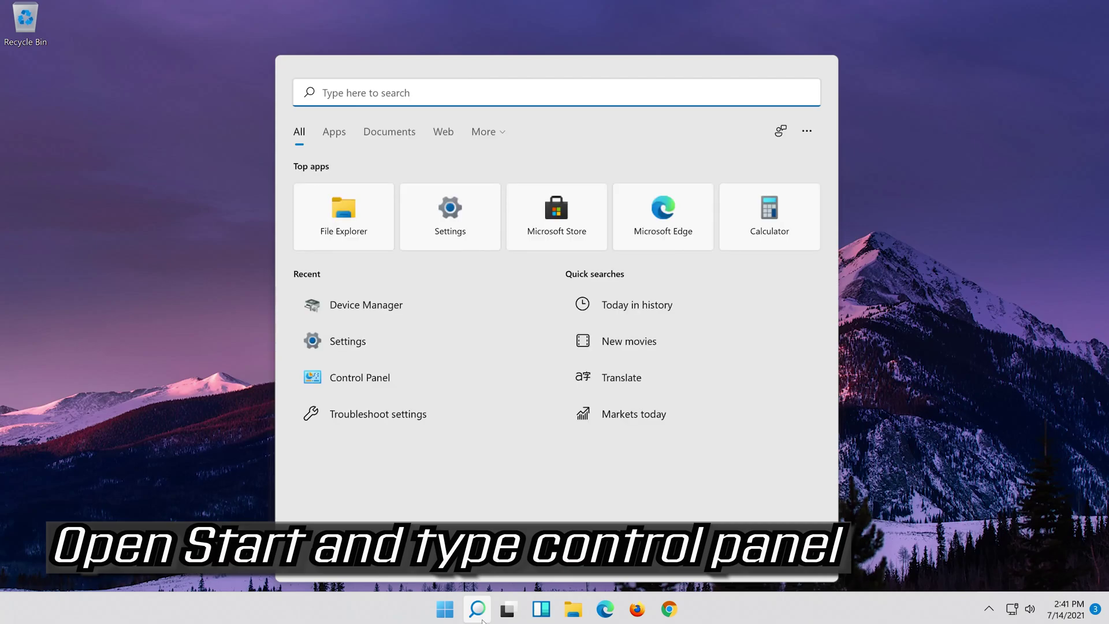
{"action": "type", "text": "contr"}
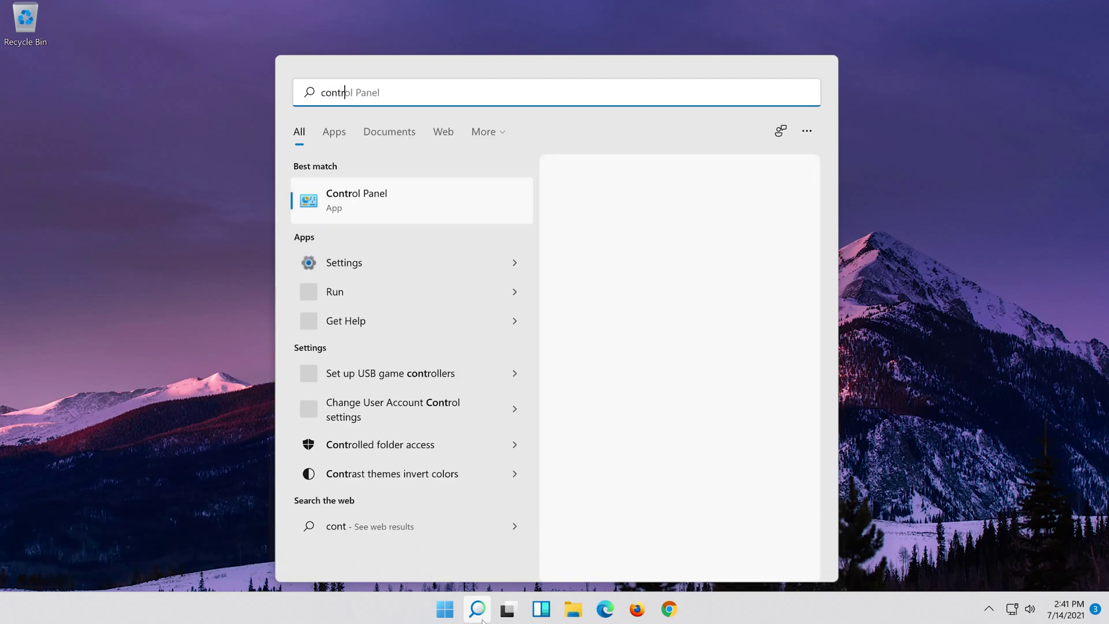
{"action": "type", "text": "ol pane"}
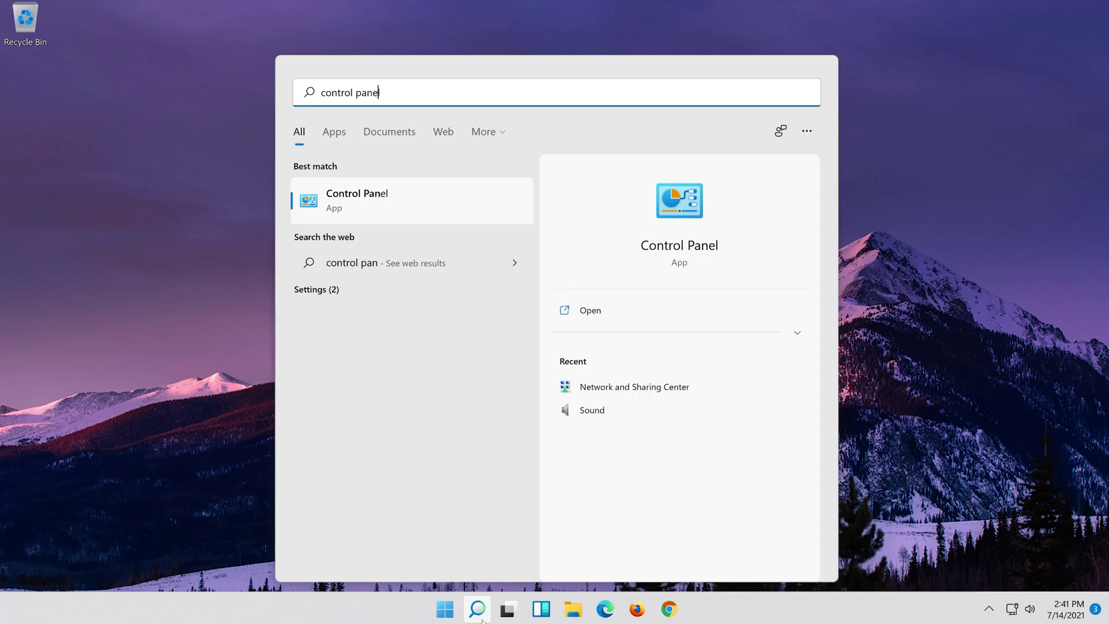
{"action": "type", "text": "l"}
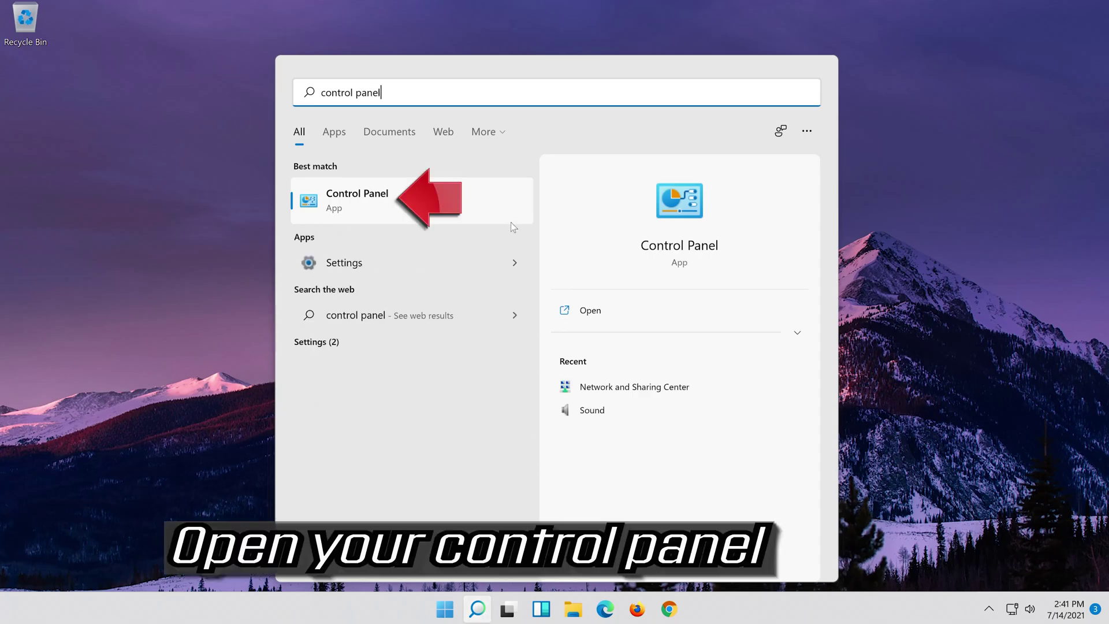
{"action": "left_click", "coordinate": [470, 201]}
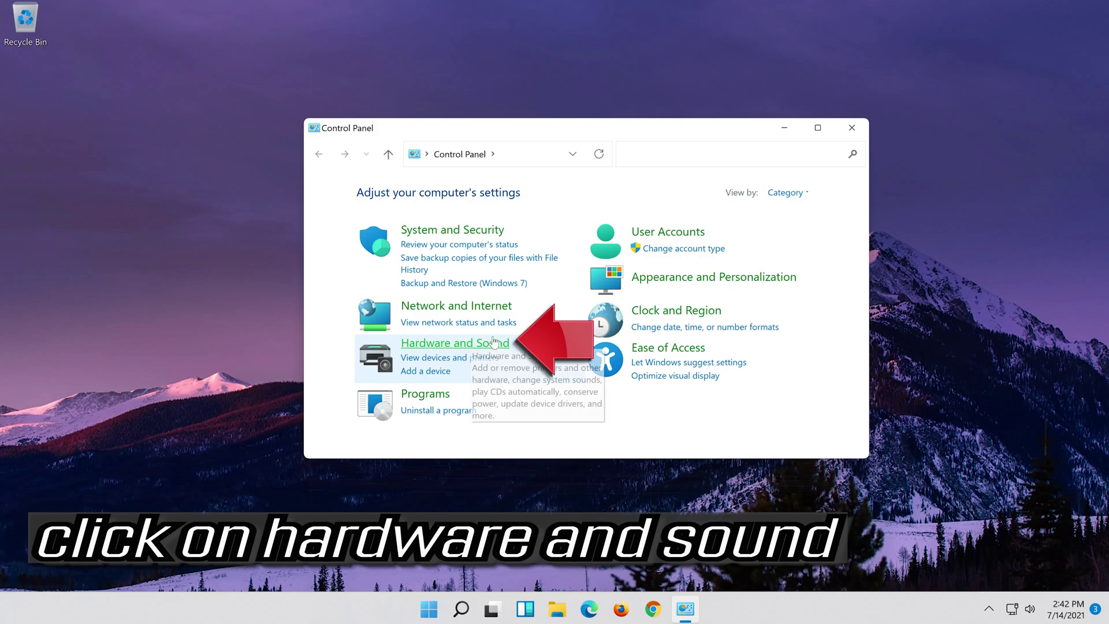
{"action": "left_click", "coordinate": [473, 341]}
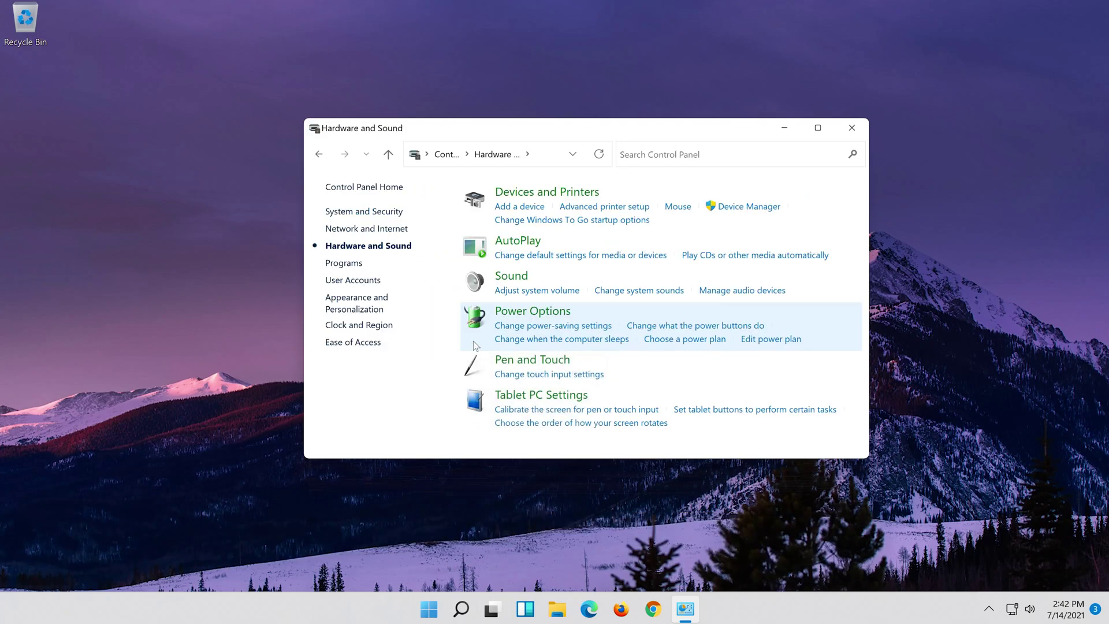
{"action": "left_click", "coordinate": [510, 277]}
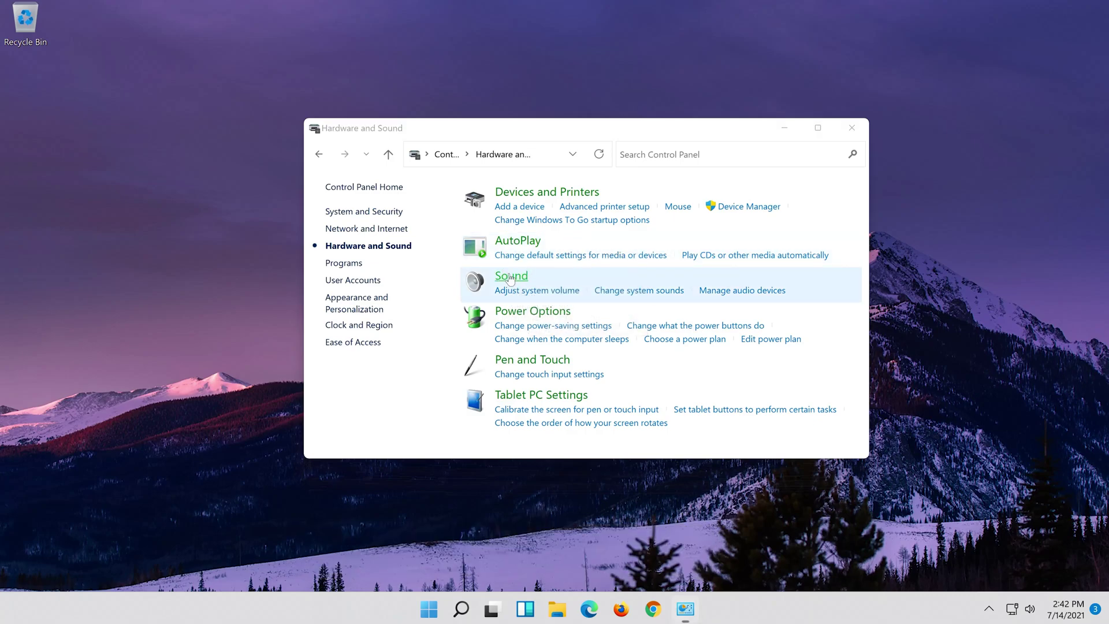
- Close Control Panel and select Speakers in the Sound Playback list
{"action": "left_click_drag", "start_coordinate": [195, 36], "coordinate": [594, 118]}
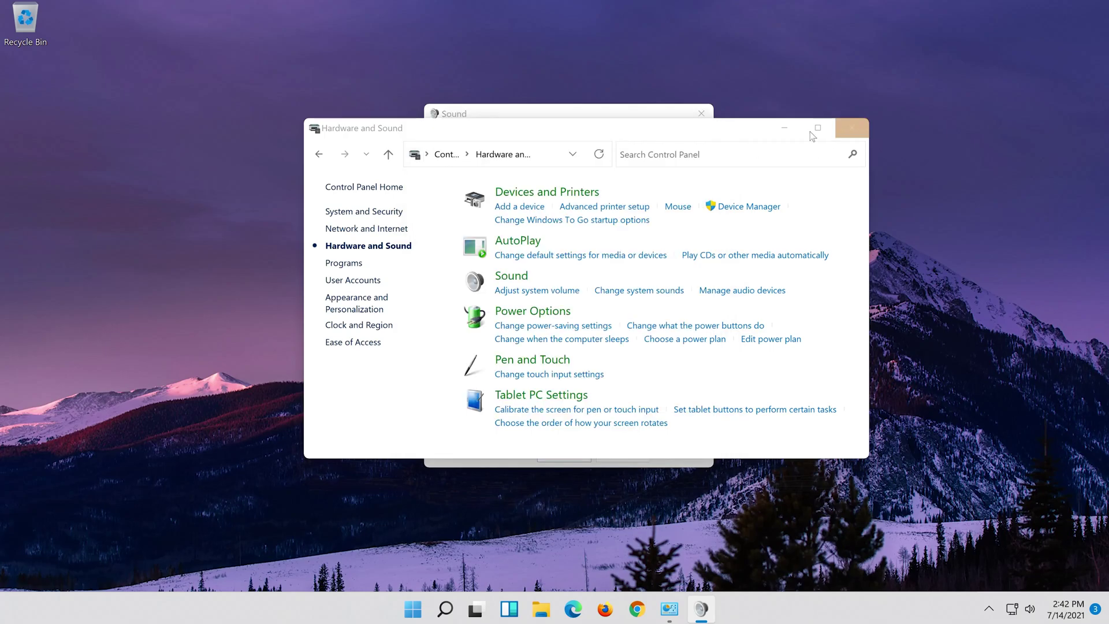
{"action": "left_click", "coordinate": [852, 127]}
{"action": "left_click", "coordinate": [532, 190]}
{"action": "left_click", "coordinate": [533, 188]}
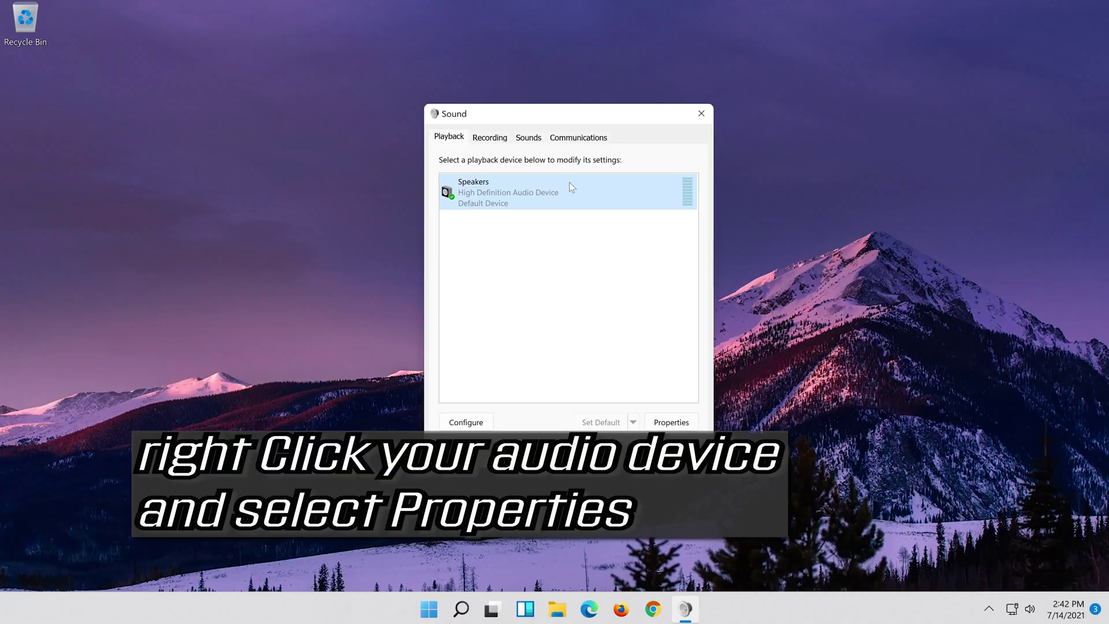
- Tick Disable all enhancements on the Speakers' Enhancements tab, apply, and close with OK
{"action": "right_click", "coordinate": [570, 182]}
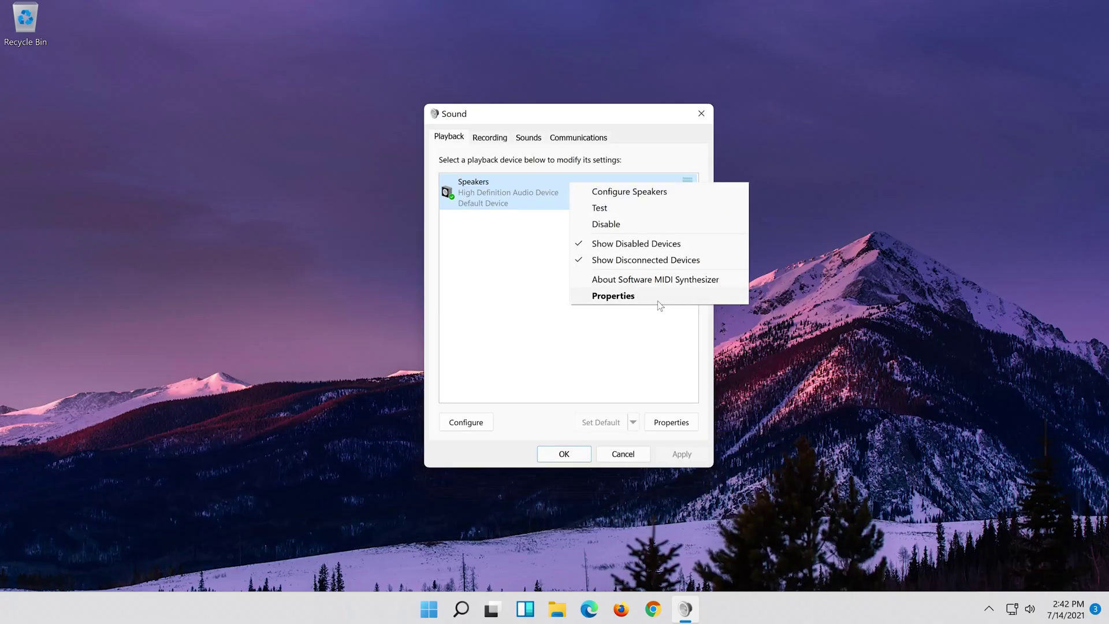
{"action": "left_click", "coordinate": [657, 297]}
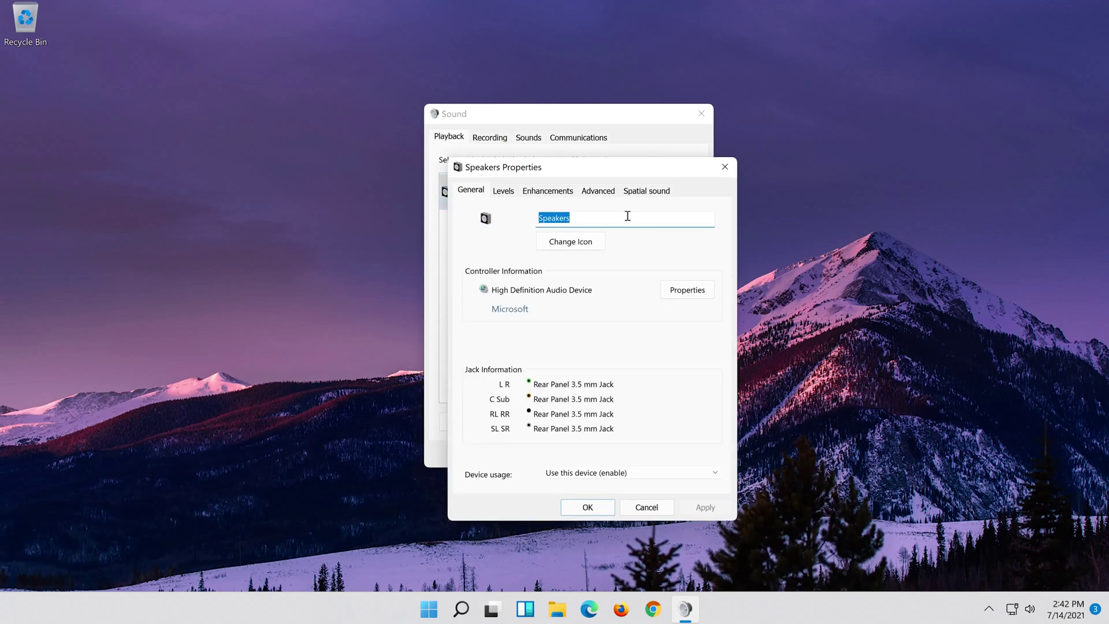
{"action": "left_click_drag", "start_coordinate": [616, 179], "coordinate": [595, 129]}
{"action": "left_click", "coordinate": [547, 134]}
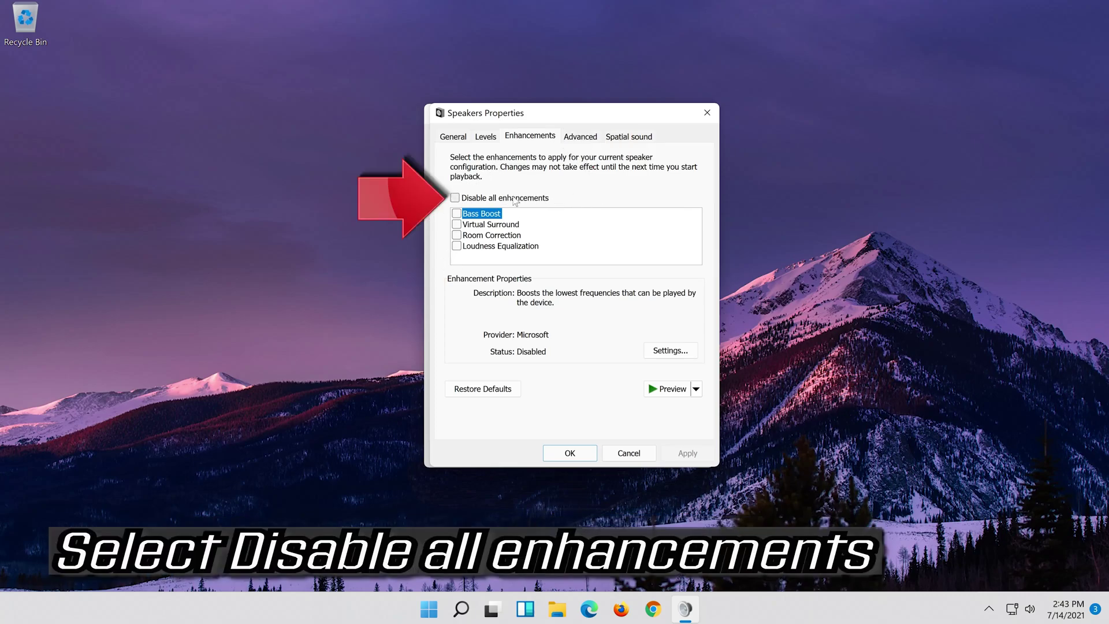
{"action": "left_click", "coordinate": [456, 198]}
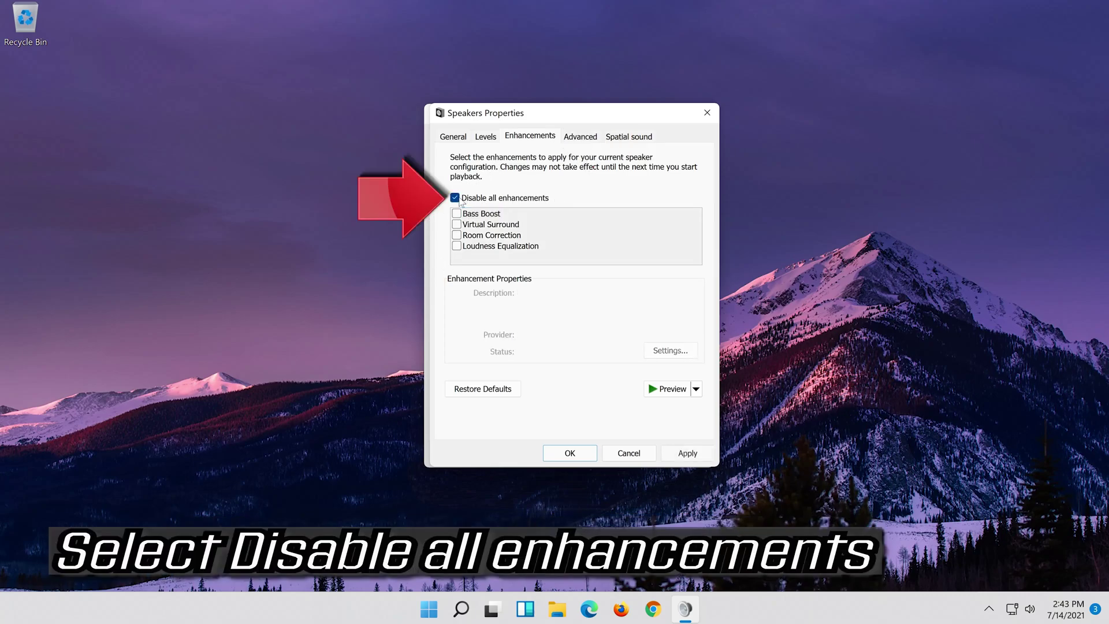
{"action": "left_click", "coordinate": [697, 456]}
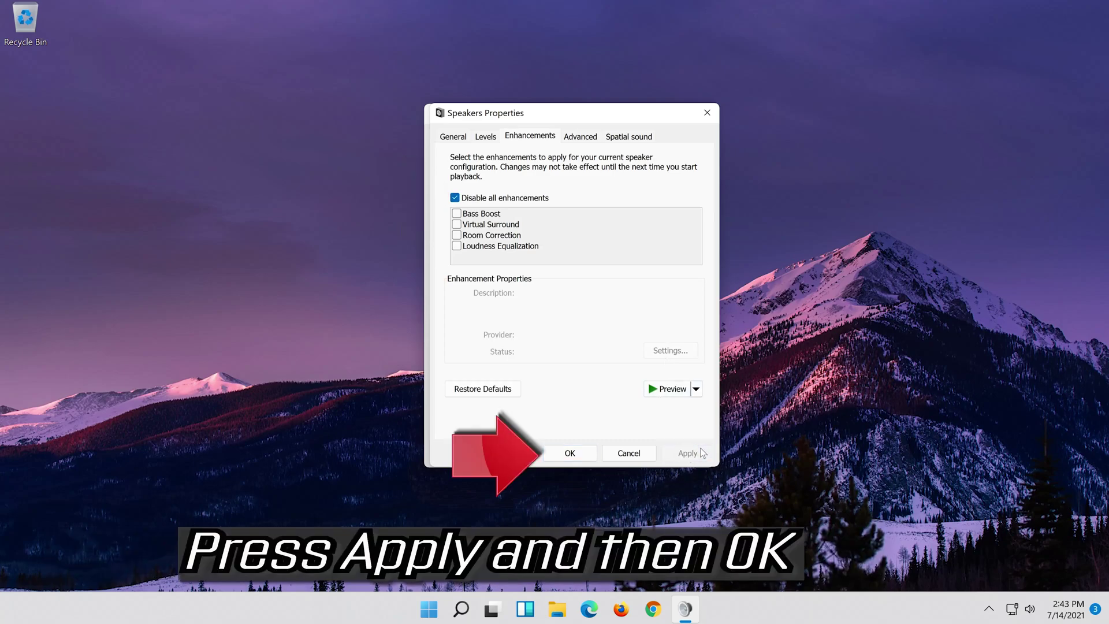
{"action": "left_click", "coordinate": [590, 454]}
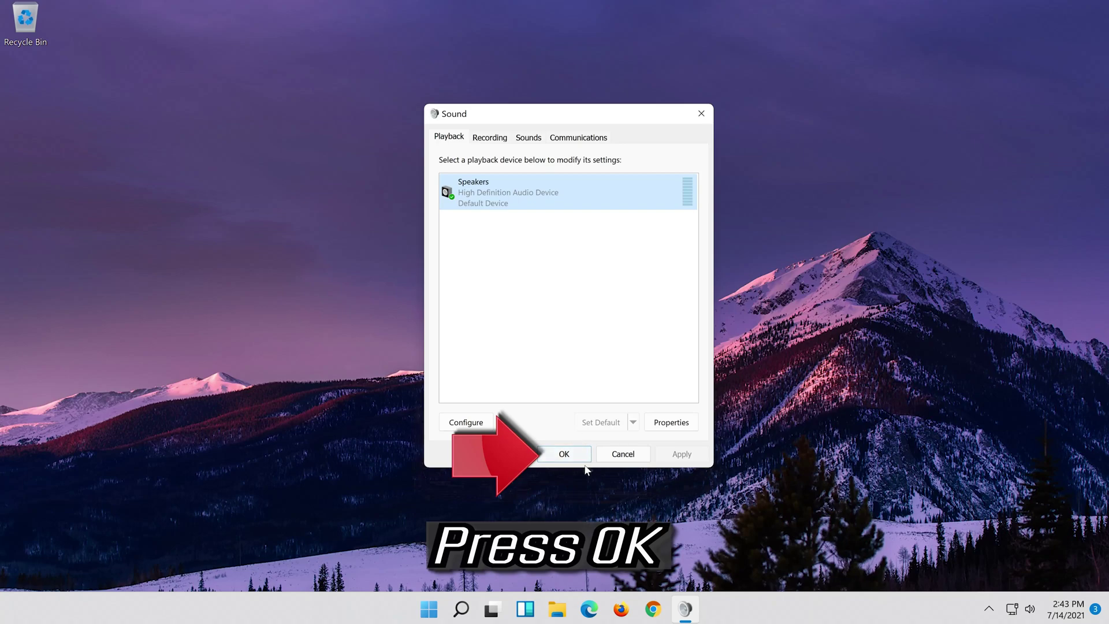